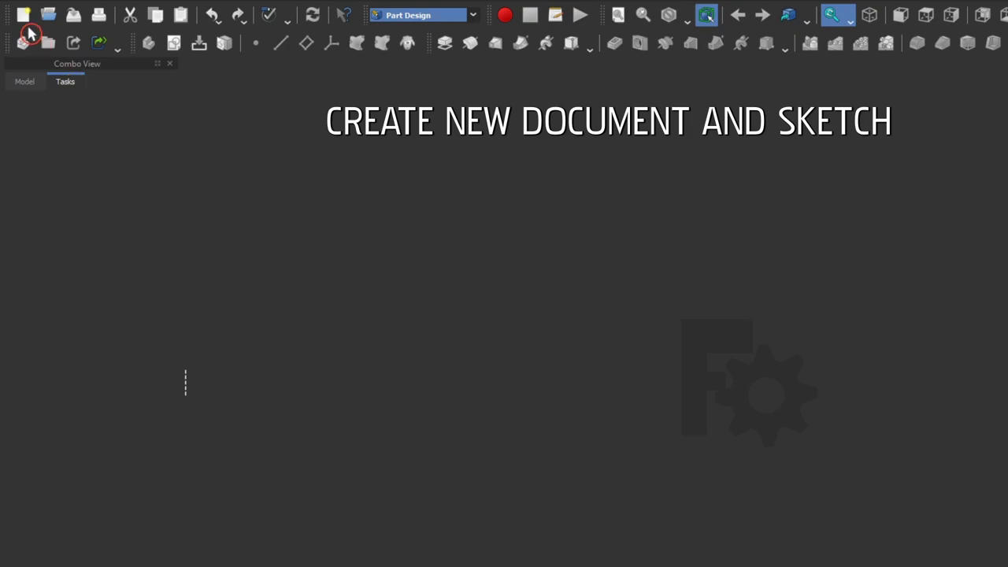
- Create a new FreeCAD document and start a sketch from the Part Design toolbar
left_click(24, 16)
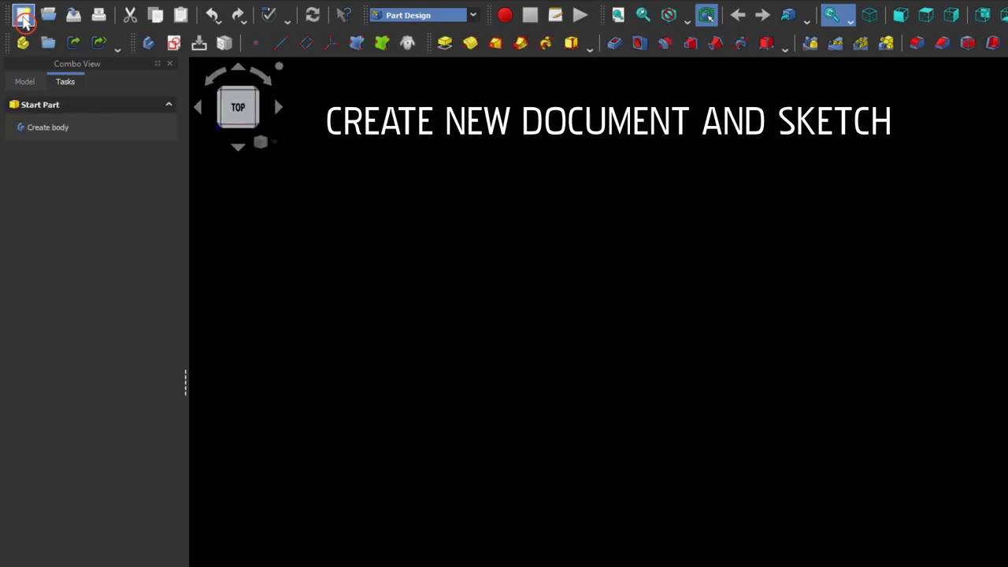
left_click(172, 44)
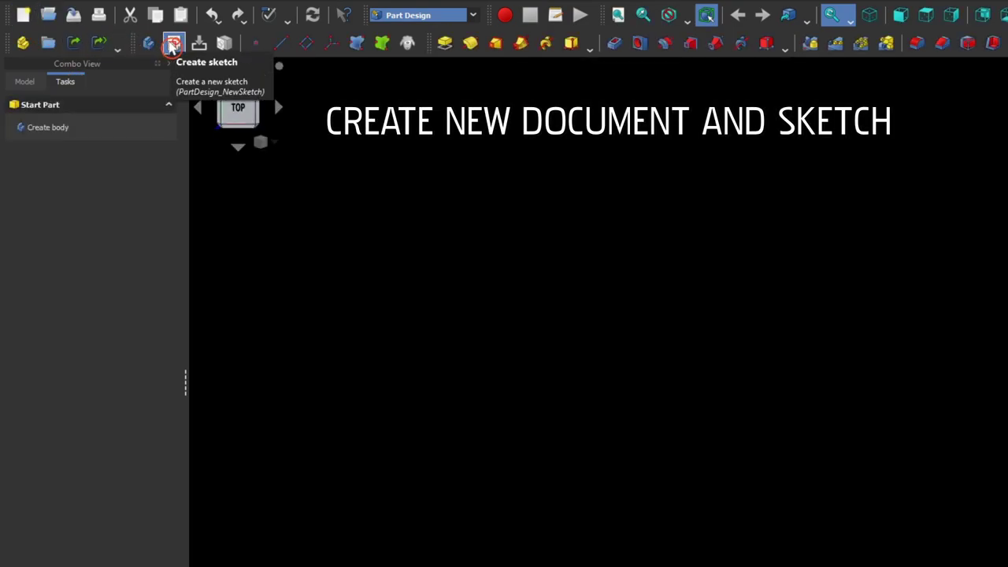
- Place the new sketch on the XZ plane and frame the origin in the view
left_click(172, 45)
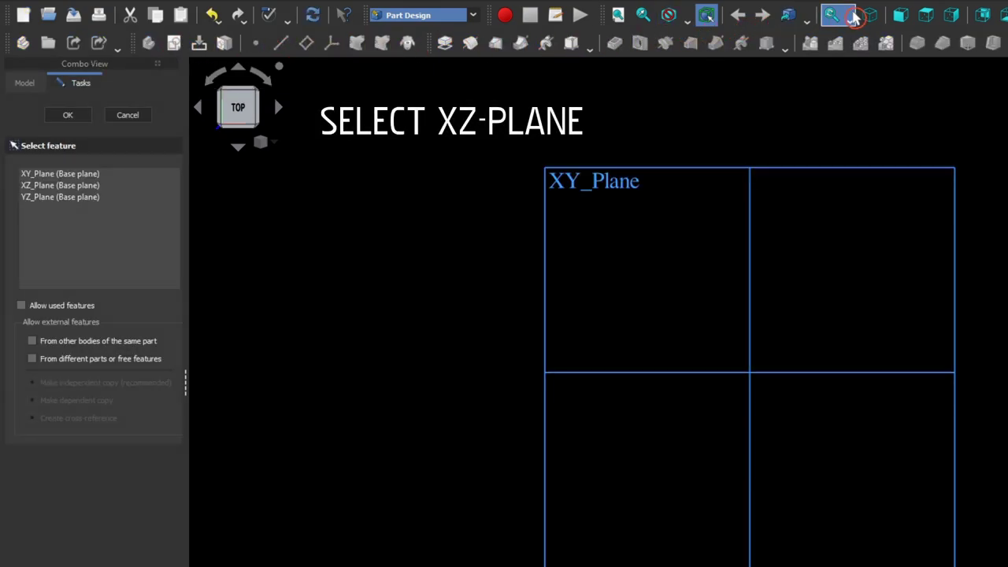
left_click(867, 16)
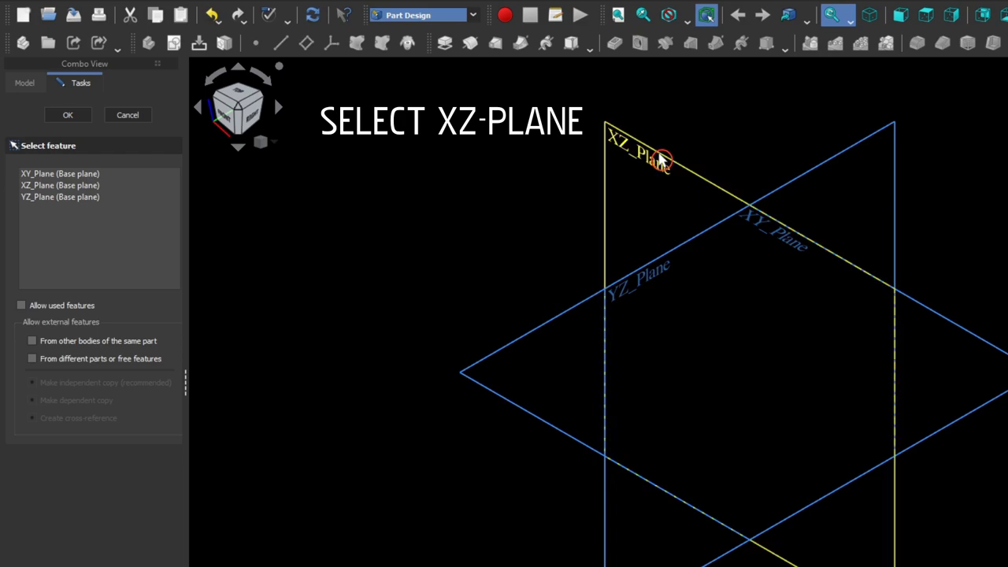
left_click(659, 153)
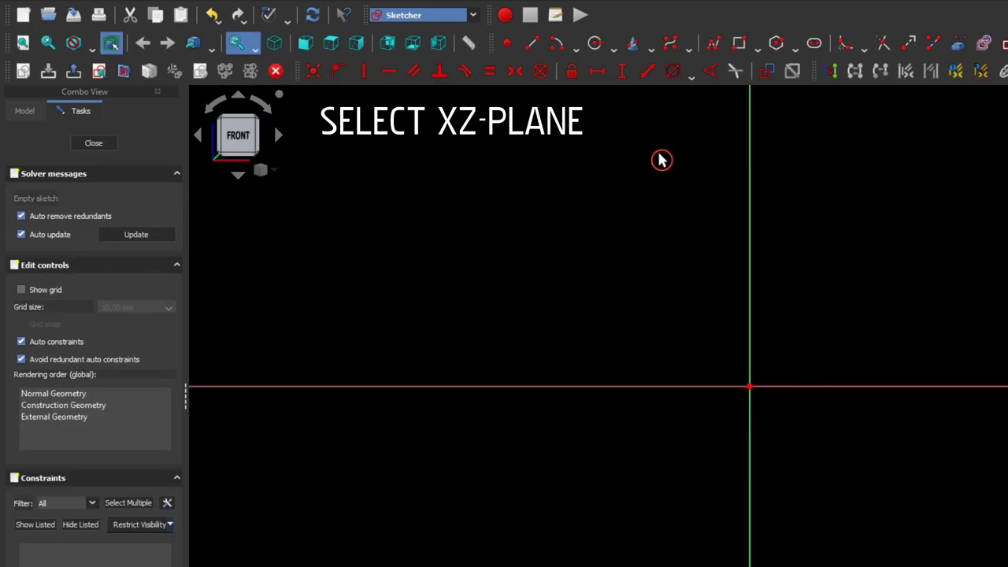
middle_click_drag(594, 184, 350, 230)
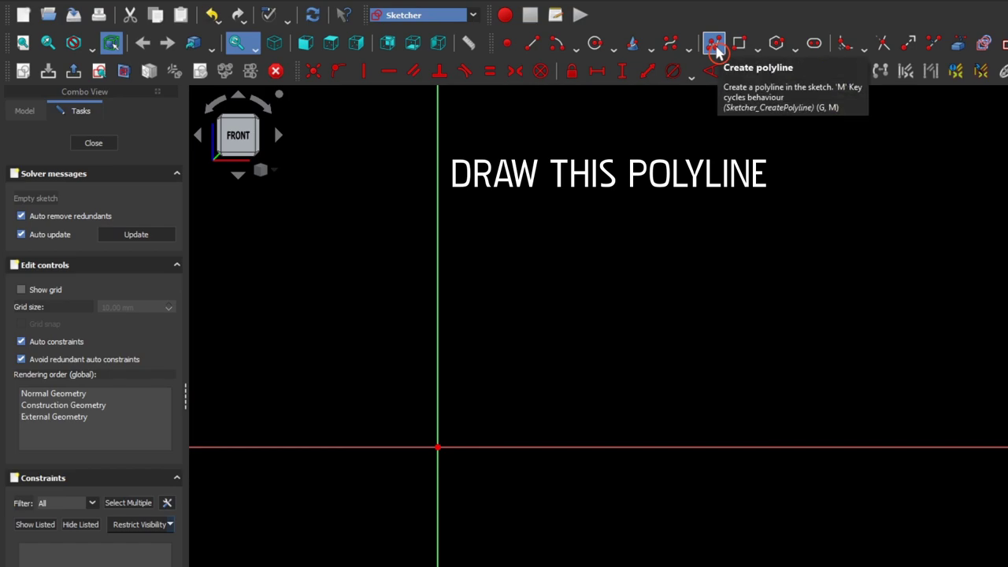
- Draw a closed six-segment stepped polyline that starts and ends at the origin
left_click(716, 45)
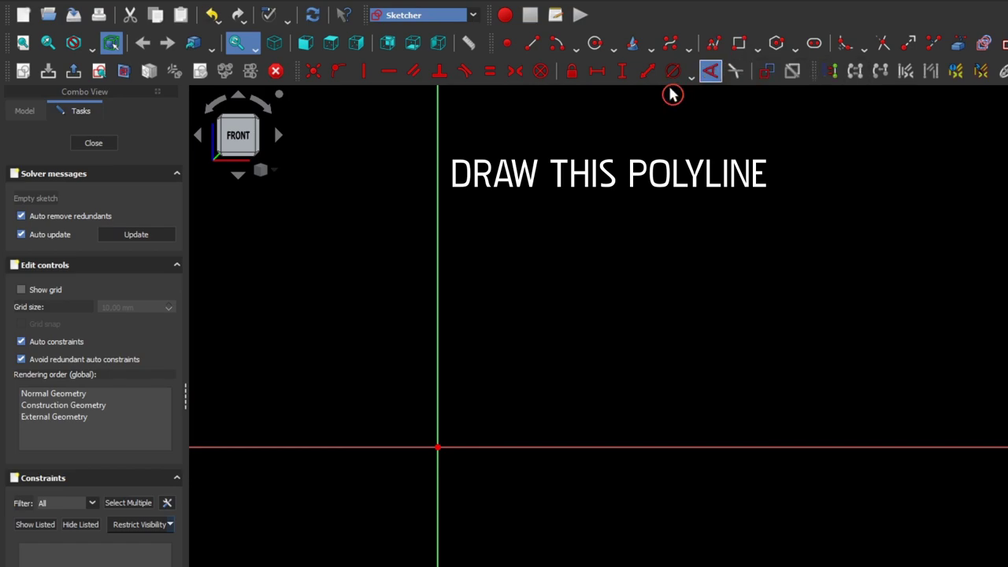
left_click(439, 448)
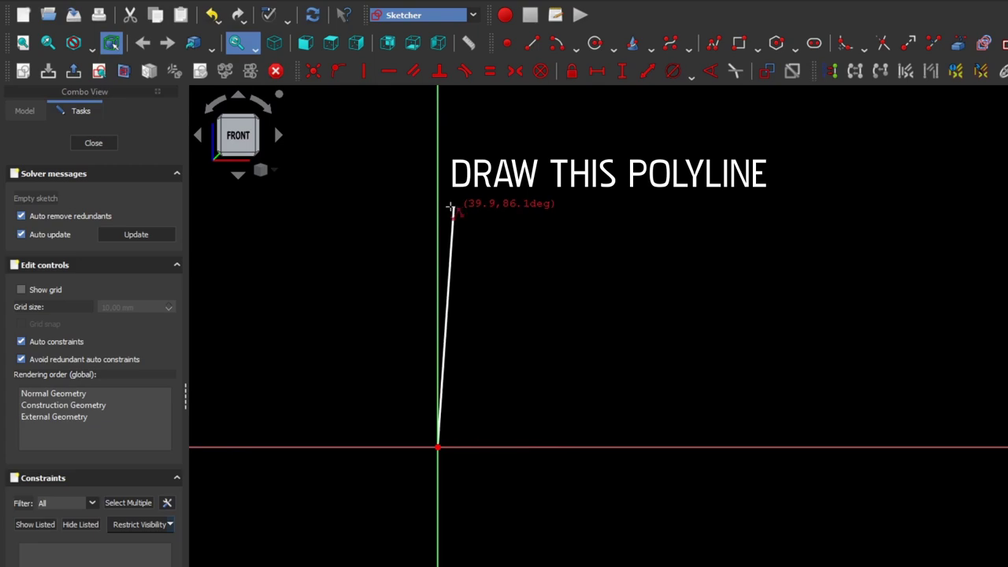
scroll(445, 168, "down", 2)
scroll(339, 223, "down", 1)
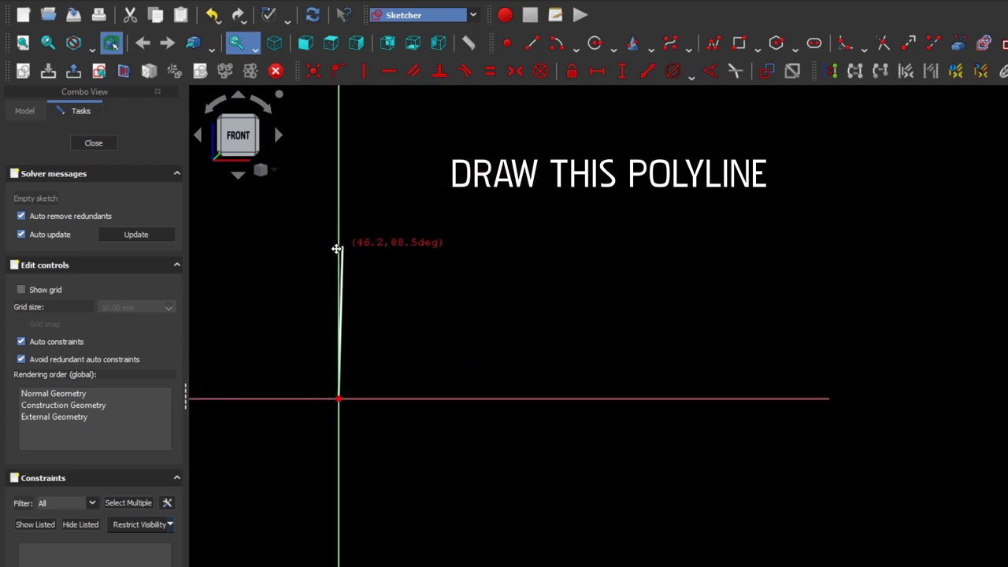
scroll(346, 157, "down", 1)
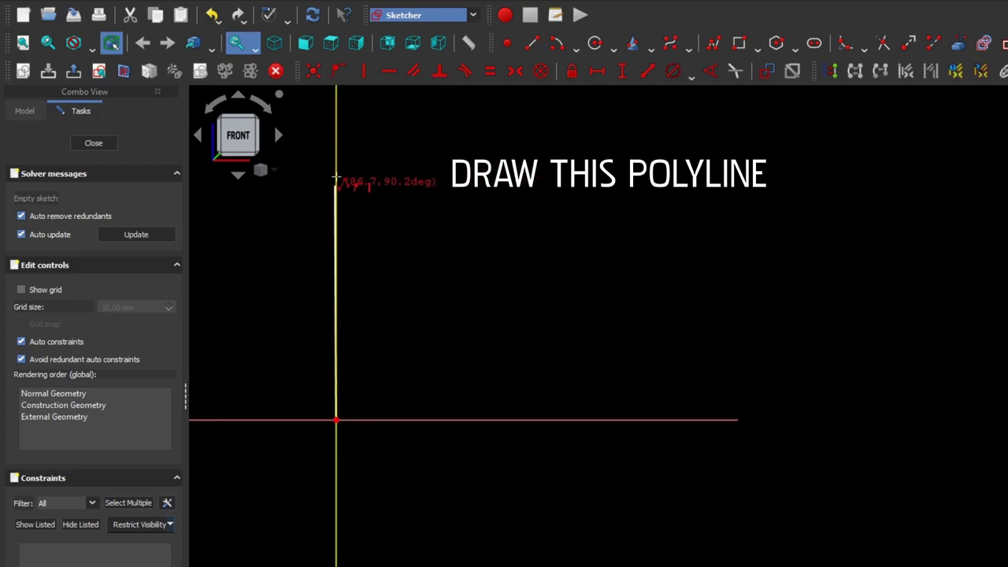
left_click(337, 122)
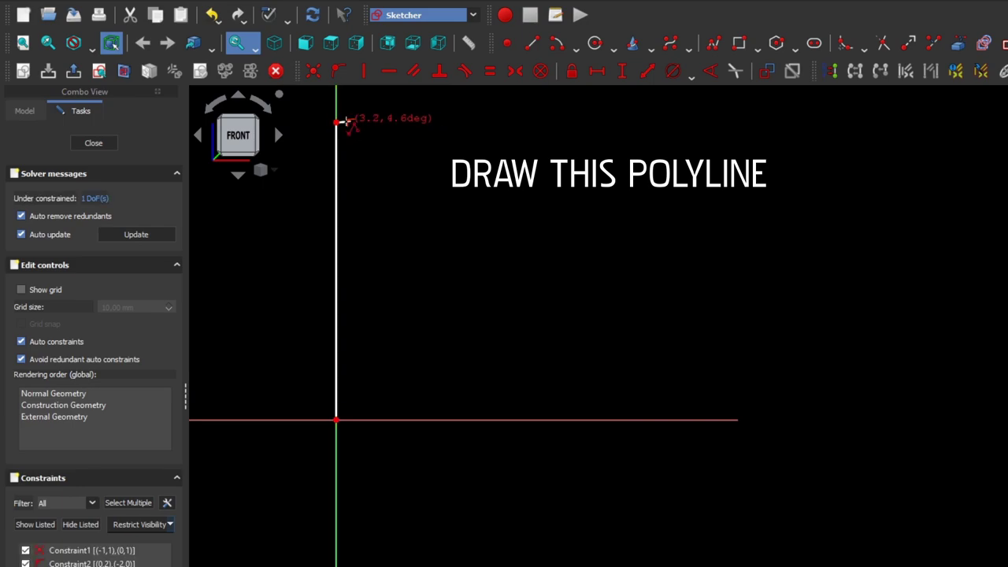
left_click(359, 122)
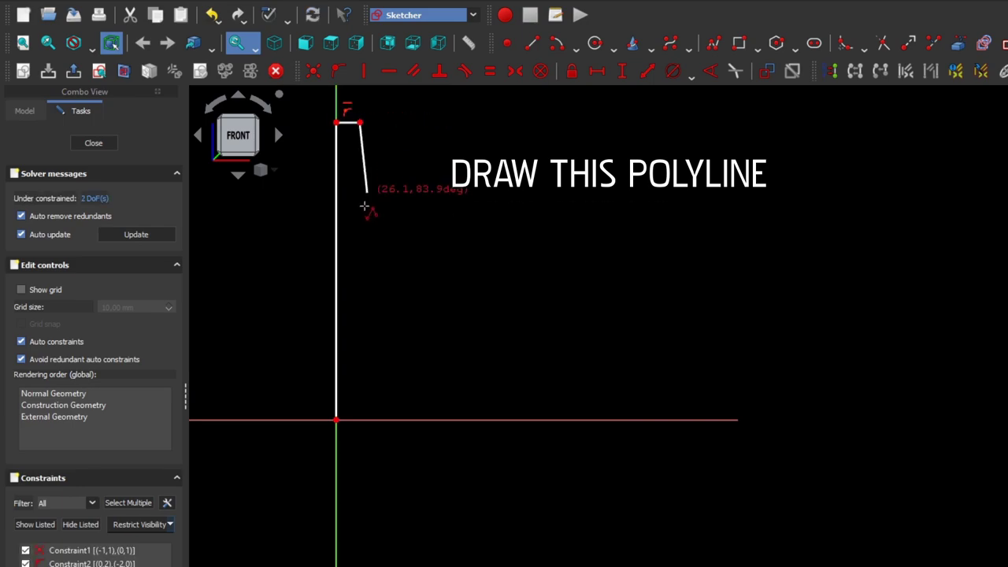
left_click(359, 282)
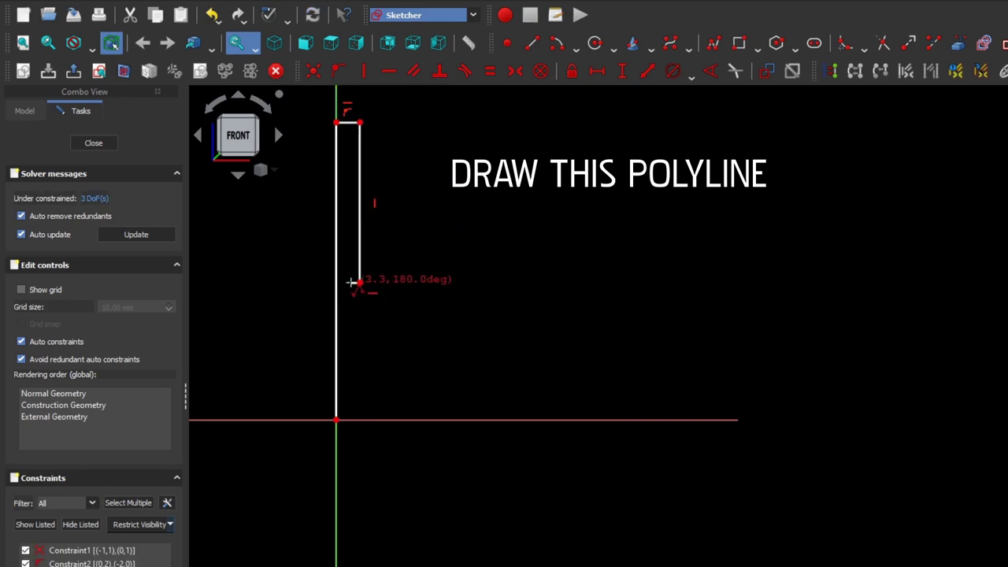
left_click(343, 282)
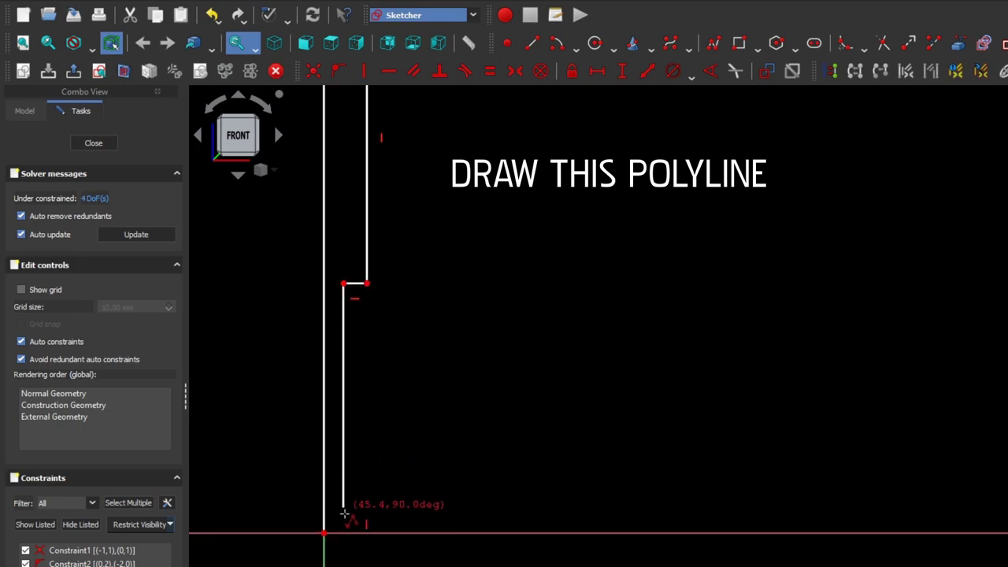
left_click(344, 534)
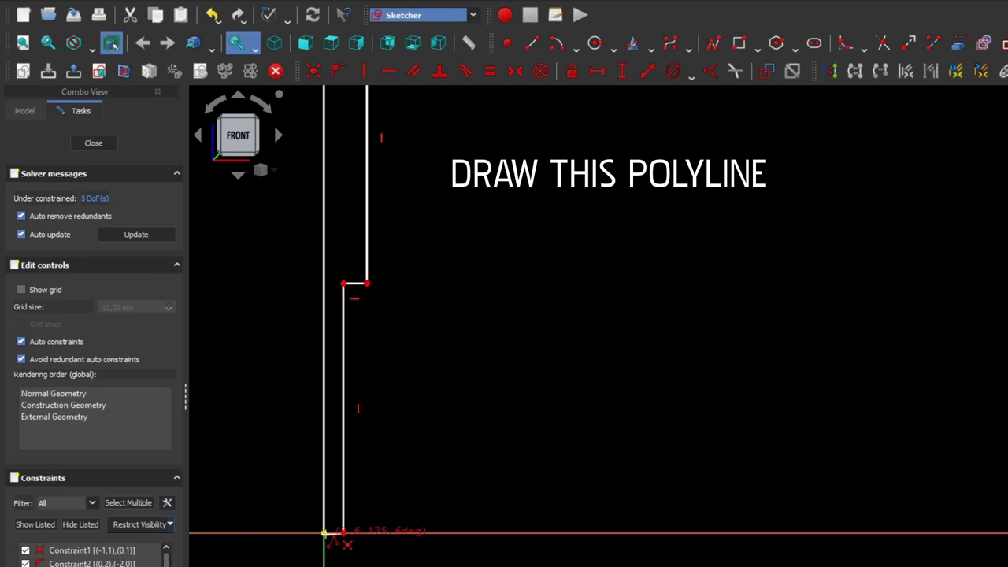
left_click(324, 533)
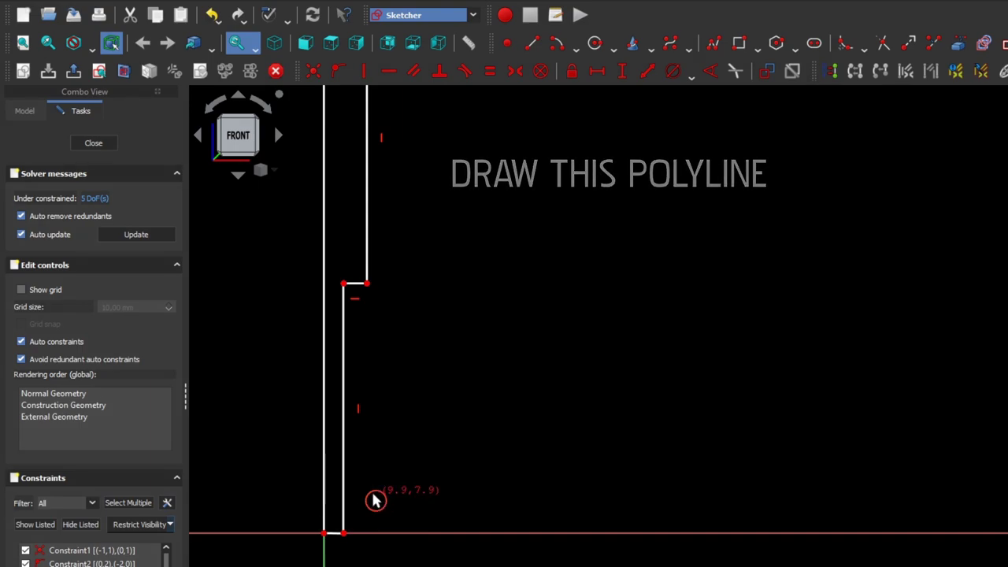
scroll(375, 501, "down", 1)
- Dimension the top edge to 5 mm width and the upper right edge to 60 mm height
scroll(375, 501, "down", 1)
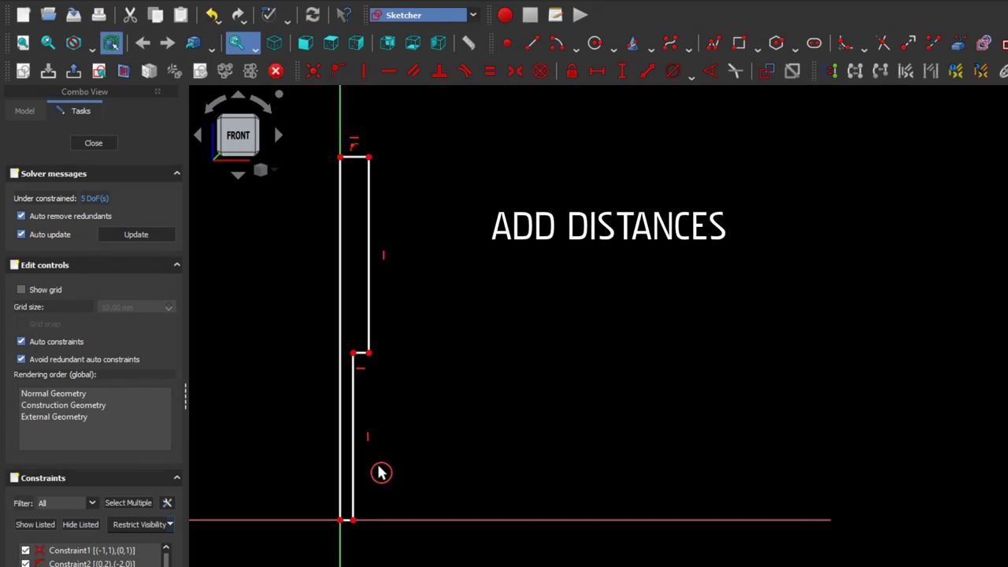
left_click(360, 158)
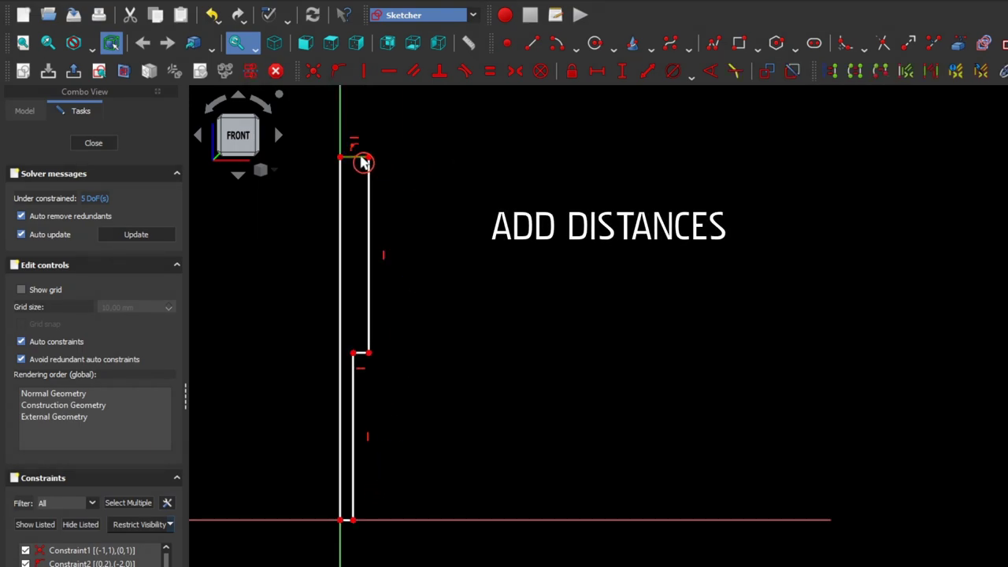
left_click(597, 75)
type("5")
key("Return")
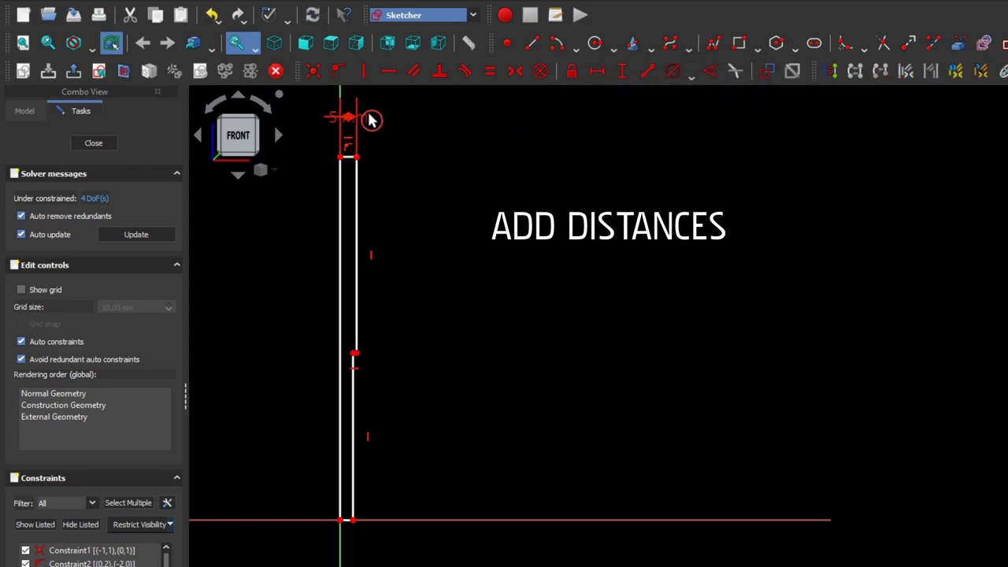
left_click_drag(370, 120, 421, 130)
left_click(358, 197)
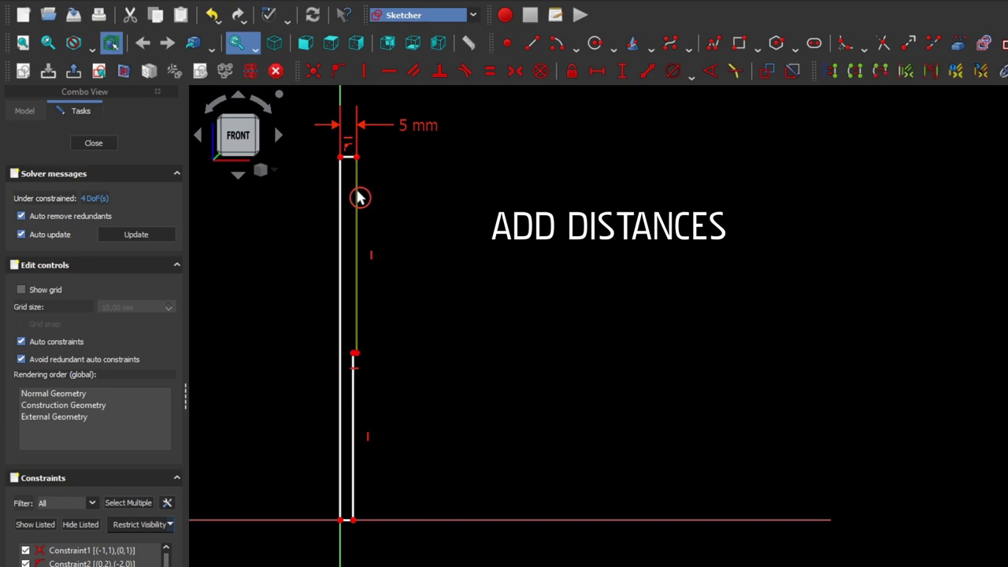
left_click(621, 72)
type("60")
key("Return")
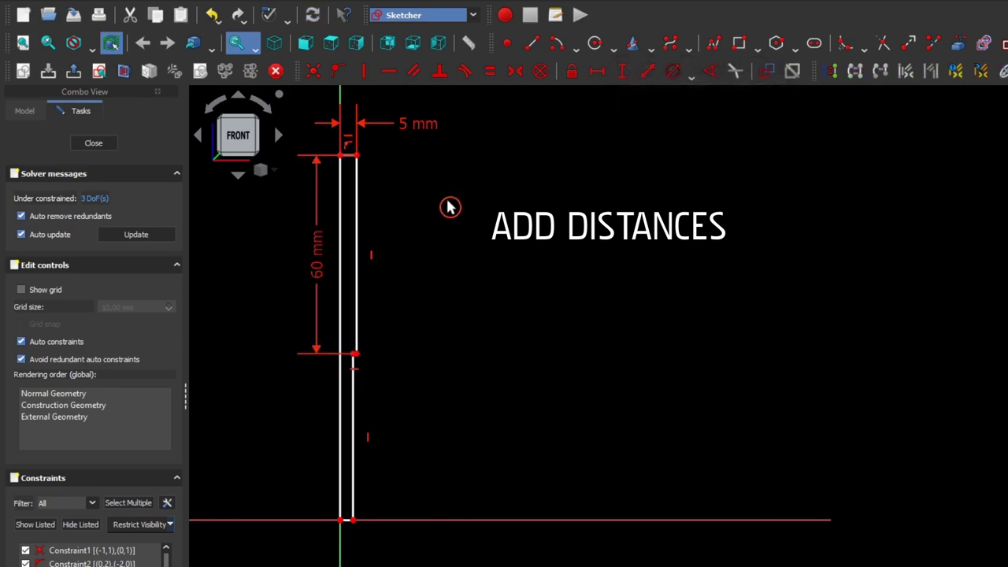
left_click_drag(326, 263, 400, 254)
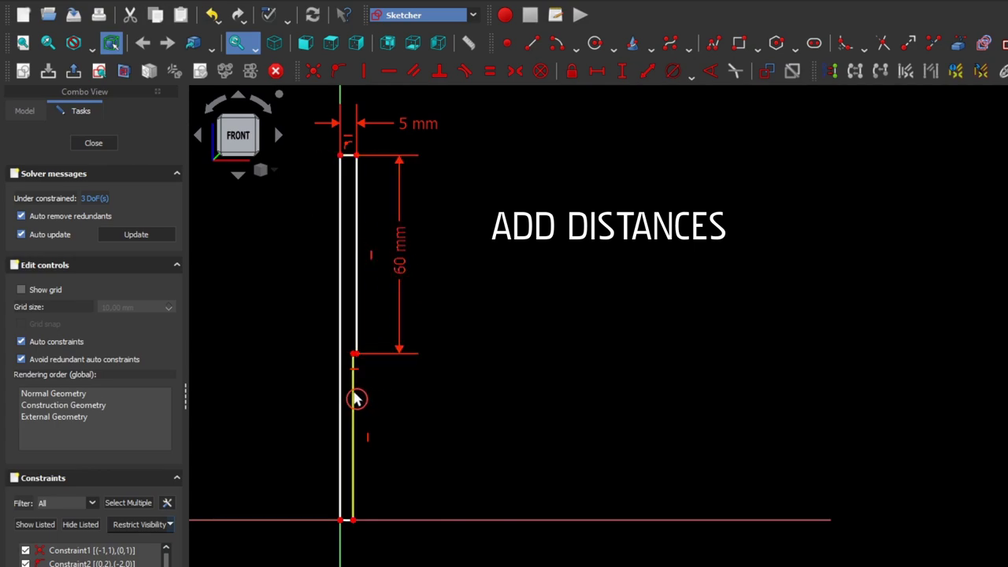
- Dimension the lower right edge to 50 mm height and the bottom edge to 1,5 mm width
left_click(354, 398)
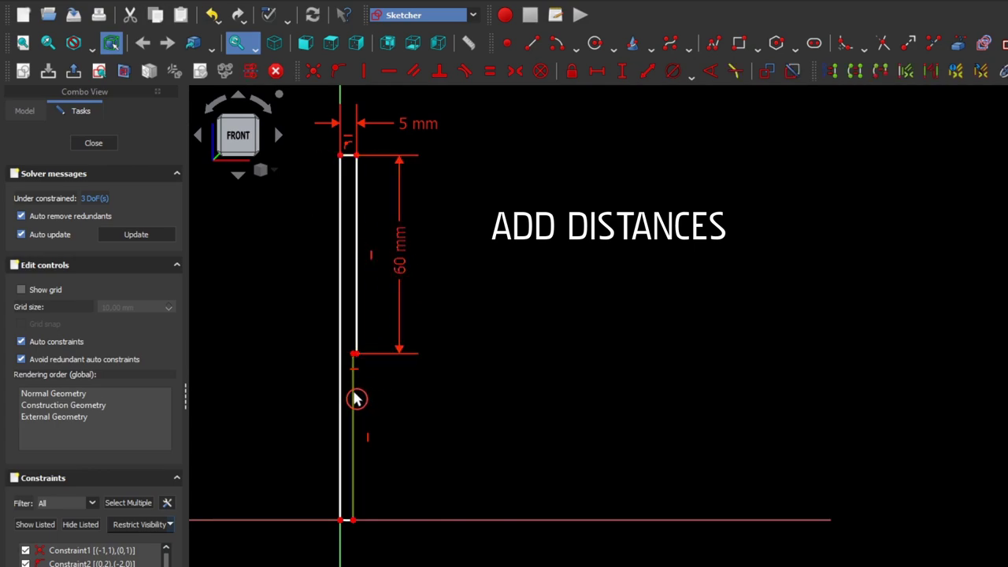
left_click(616, 74)
type("50")
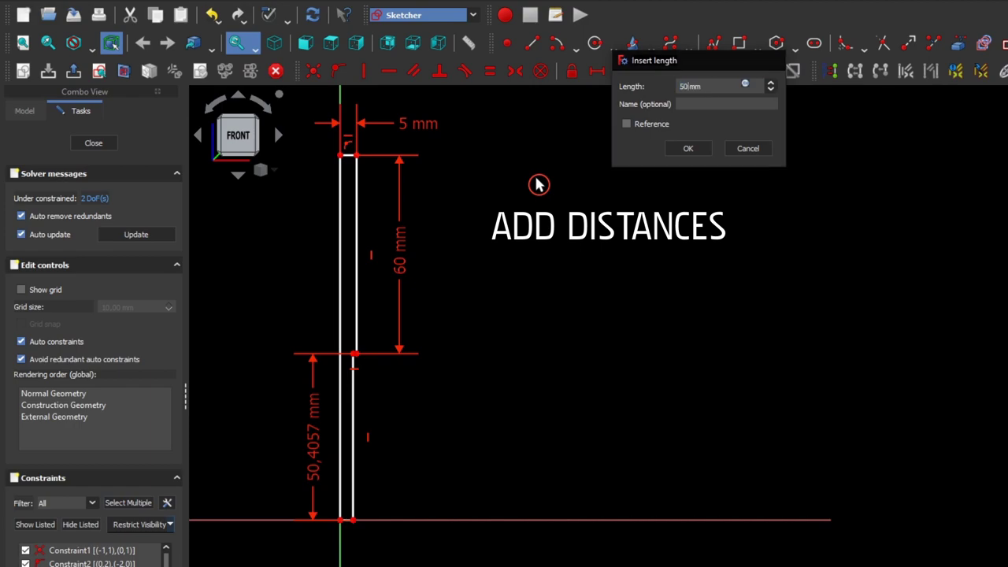
key("Return")
left_click_drag(315, 439, 421, 439)
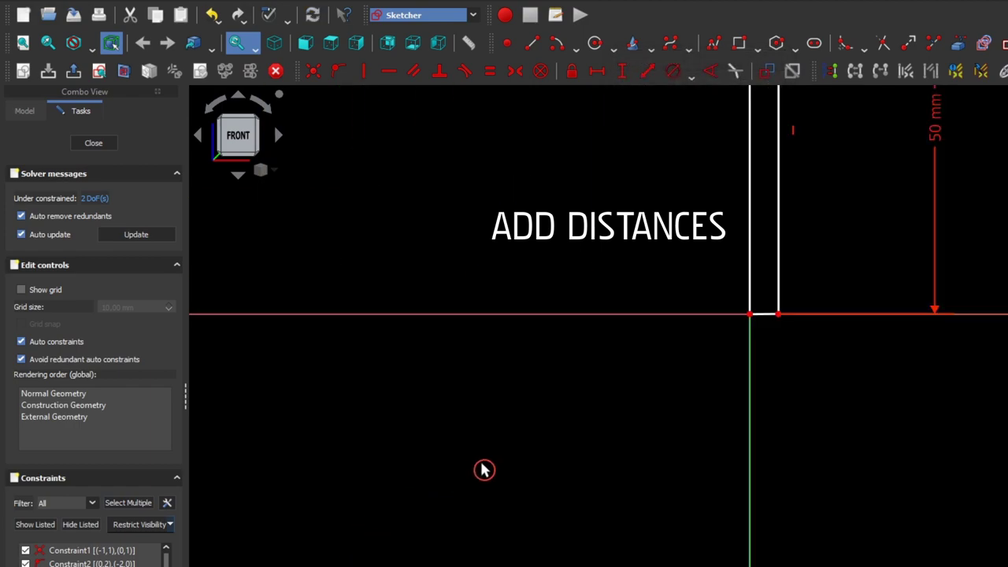
scroll(872, 326, "up", 4)
middle_click_drag(806, 372, 601, 428)
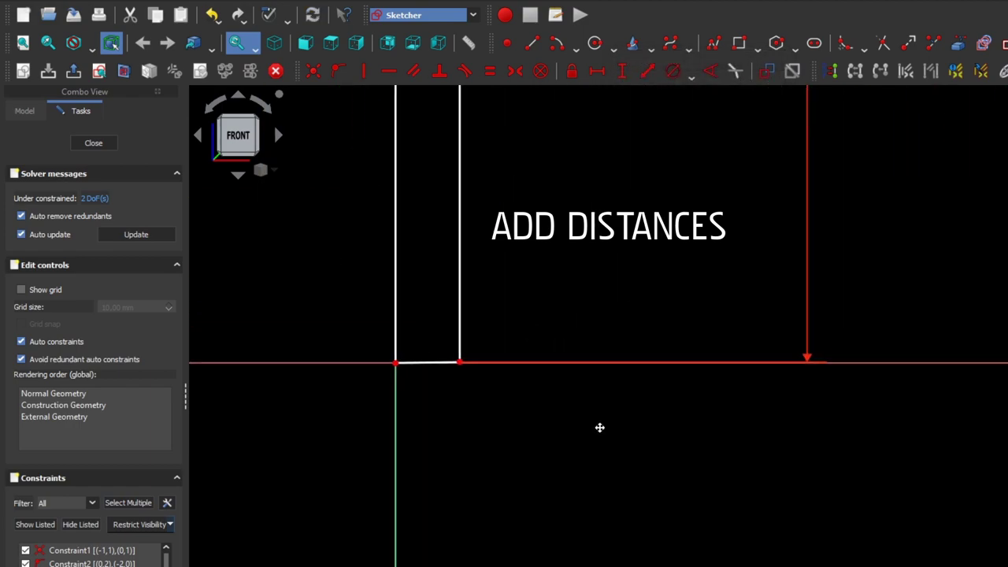
left_click(438, 370)
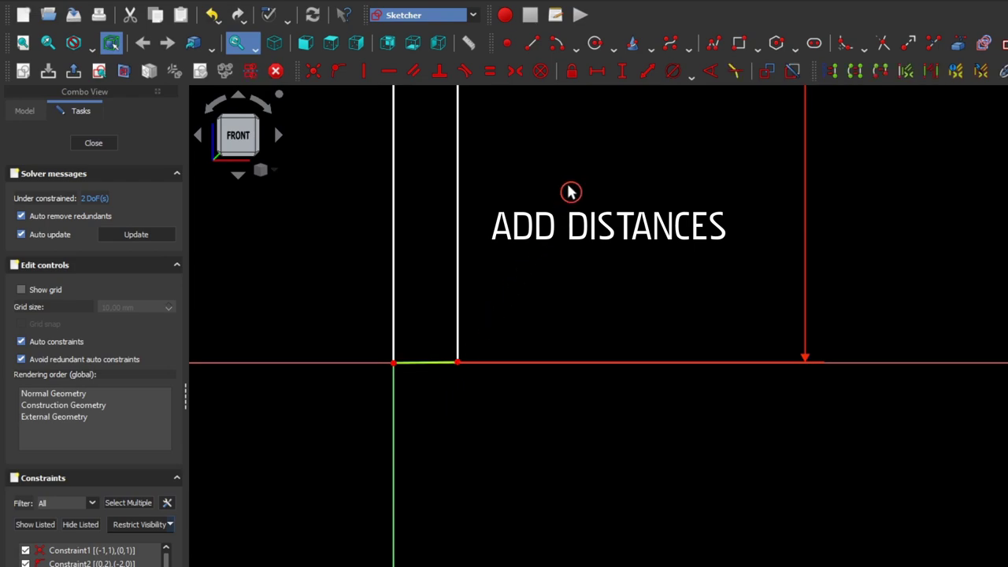
left_click(598, 72)
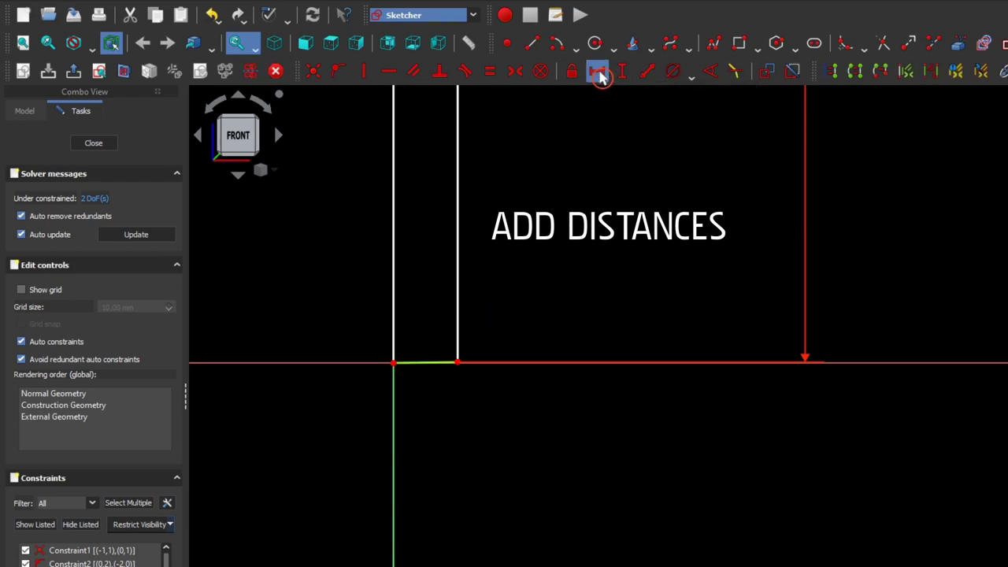
key("Return")
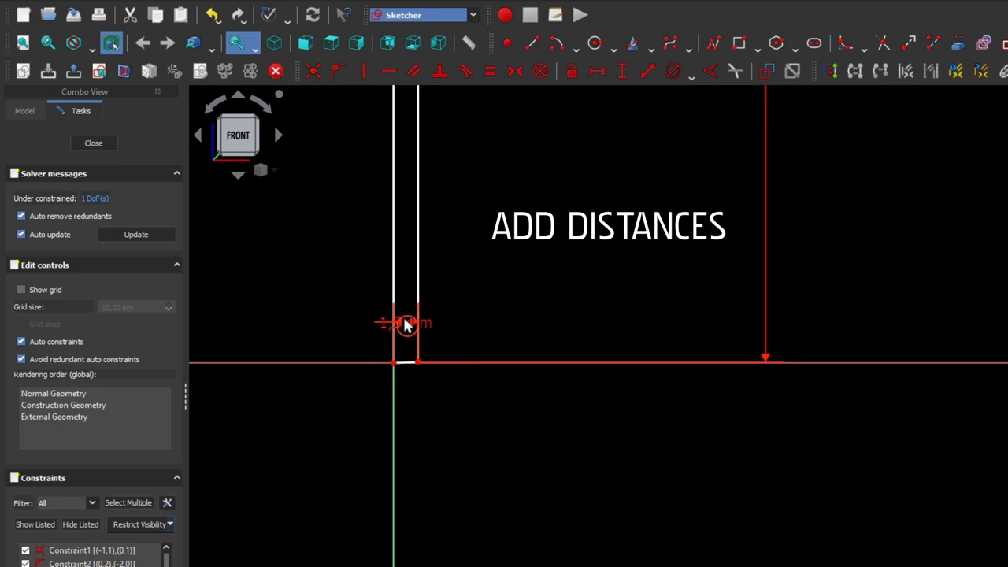
left_click_drag(405, 324, 518, 423)
scroll(517, 418, "down", 5)
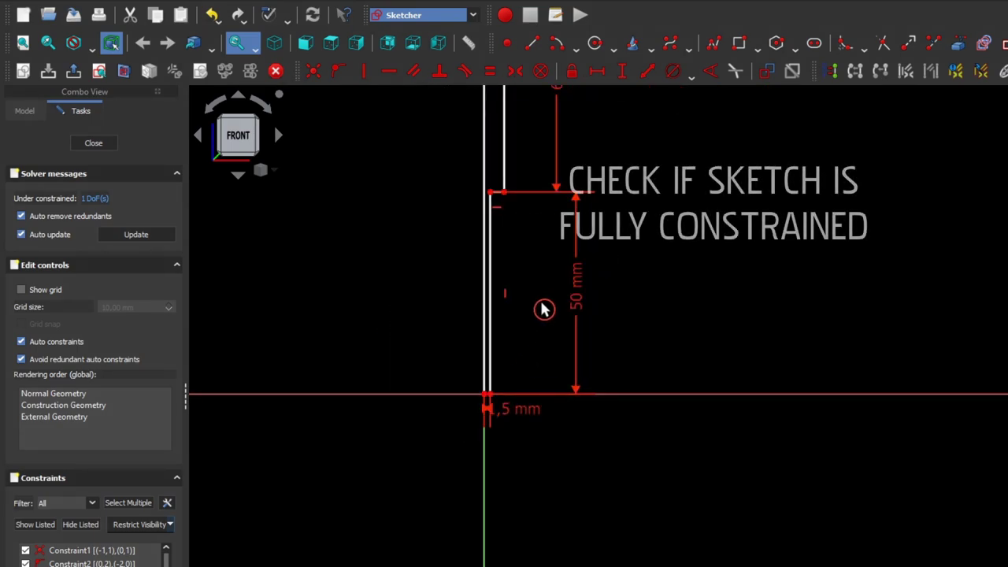
- Constrain the short bottom-corner line horizontal so the sketch becomes fully constrained
mouse_move(544, 309)
middle_mouse_down()
mouse_move(486, 352)
mouse_move(506, 228)
middle_mouse_up()
scroll(507, 227, "down", 2)
middle_click_drag(504, 180, 461, 184)
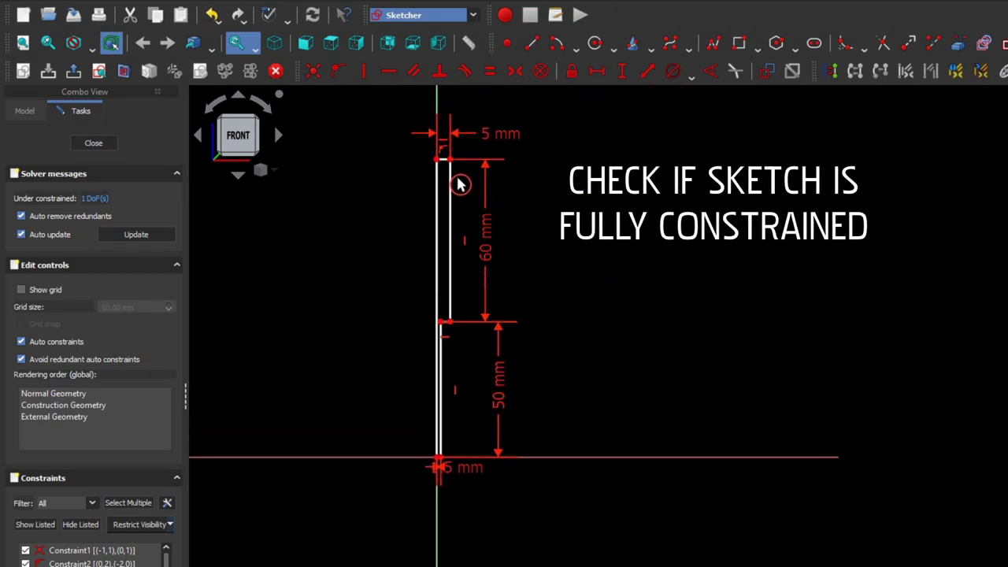
left_click_drag(450, 163, 497, 167)
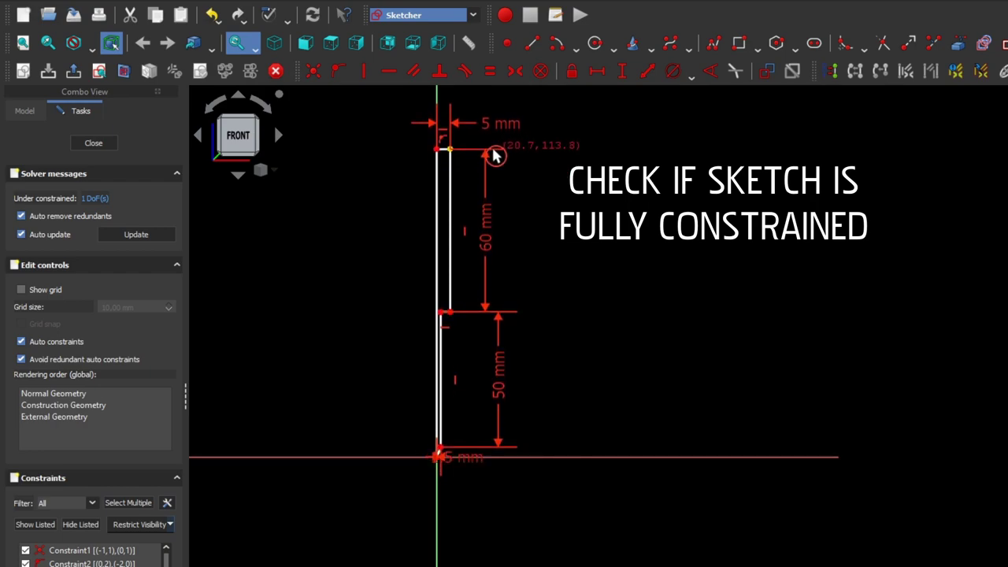
scroll(441, 466, "up", 2)
scroll(434, 443, "up", 2)
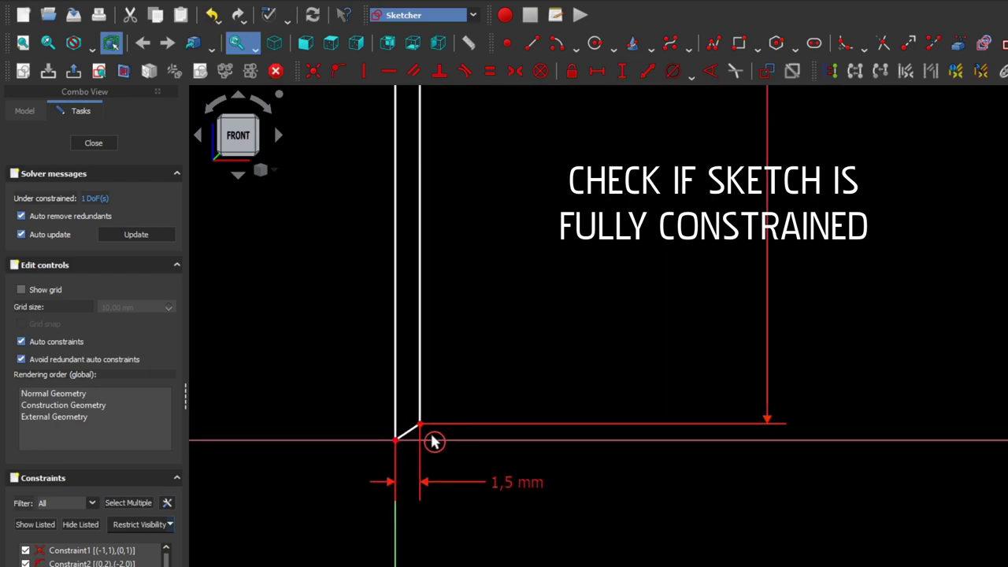
scroll(410, 438, "up", 2)
left_click(396, 431)
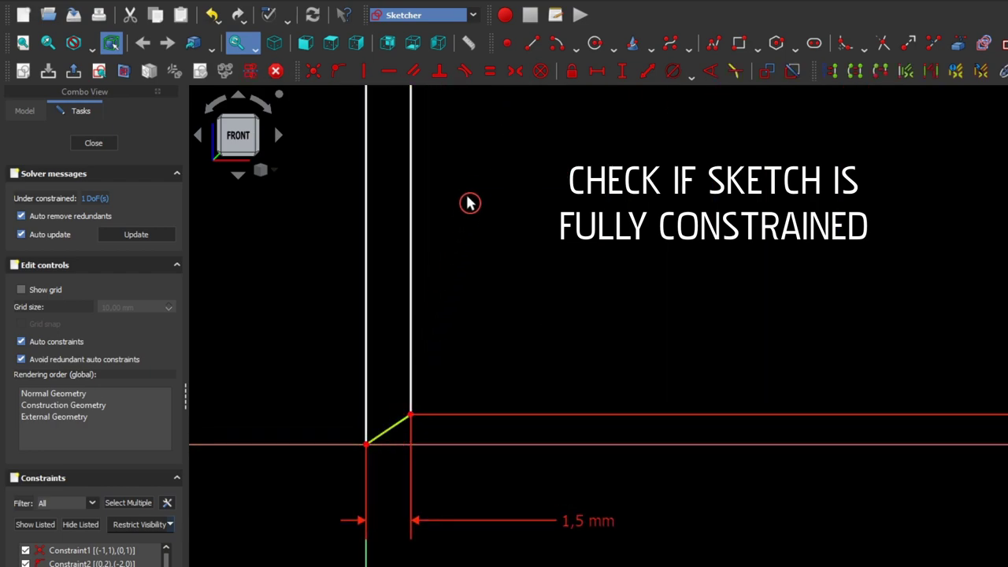
left_click(396, 79)
scroll(450, 315, "down", 5)
mouse_move(449, 316)
middle_mouse_down()
mouse_move(497, 302)
mouse_move(402, 402)
mouse_move(387, 473)
middle_mouse_up()
scroll(376, 483, "down", 2)
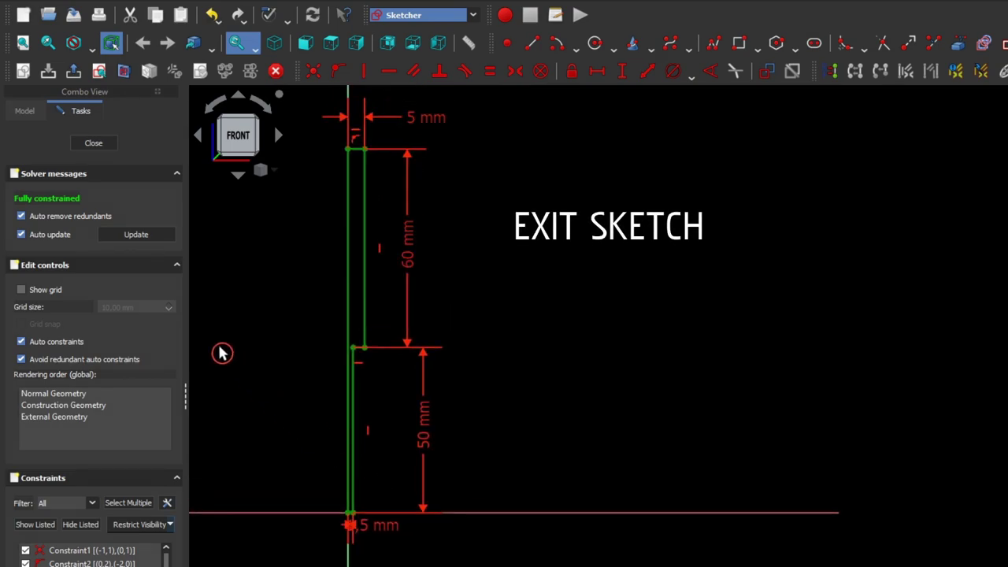
- Close the sketch and revolve it 360° about the vertical sketch axis
left_click(73, 73)
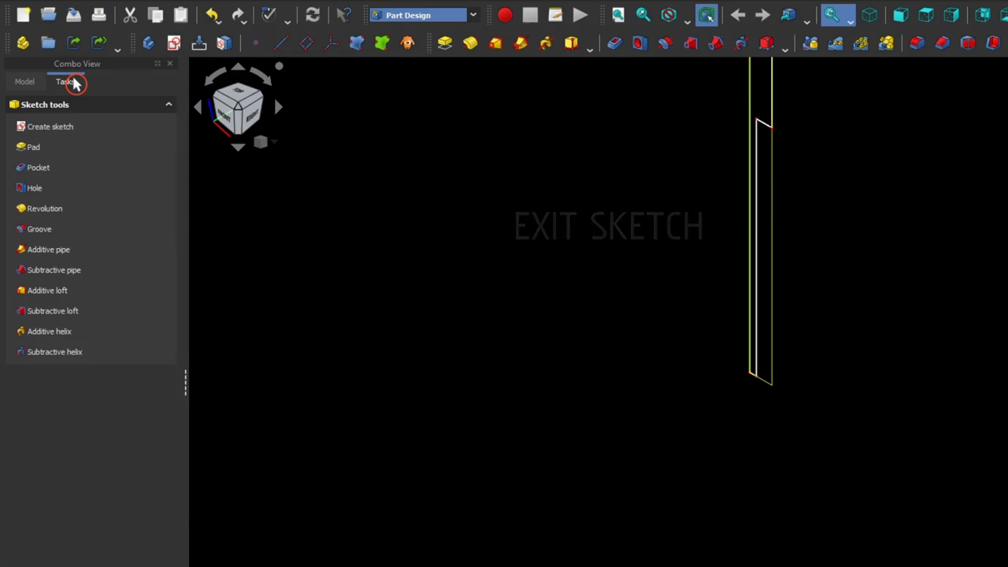
left_click(59, 209)
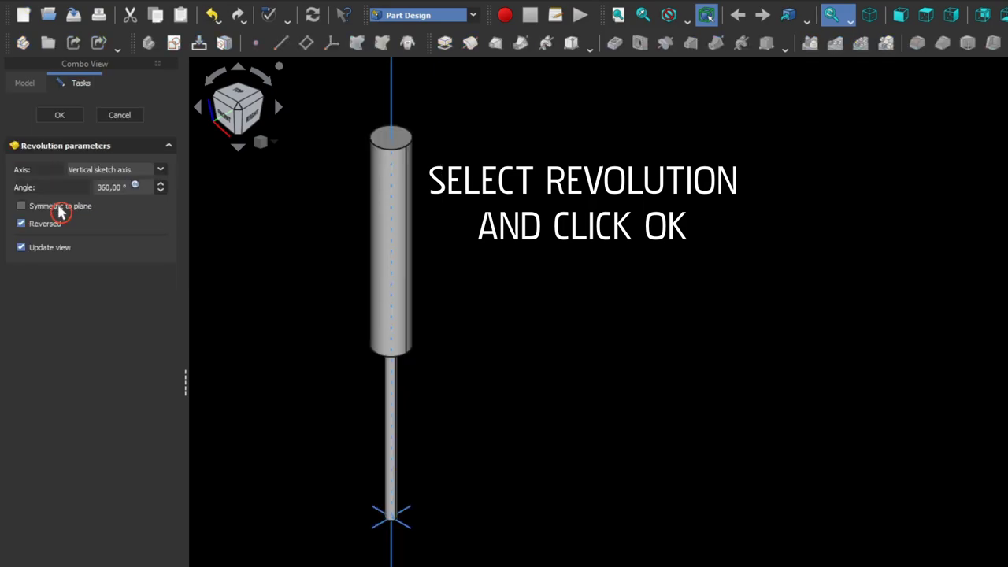
left_click(60, 118)
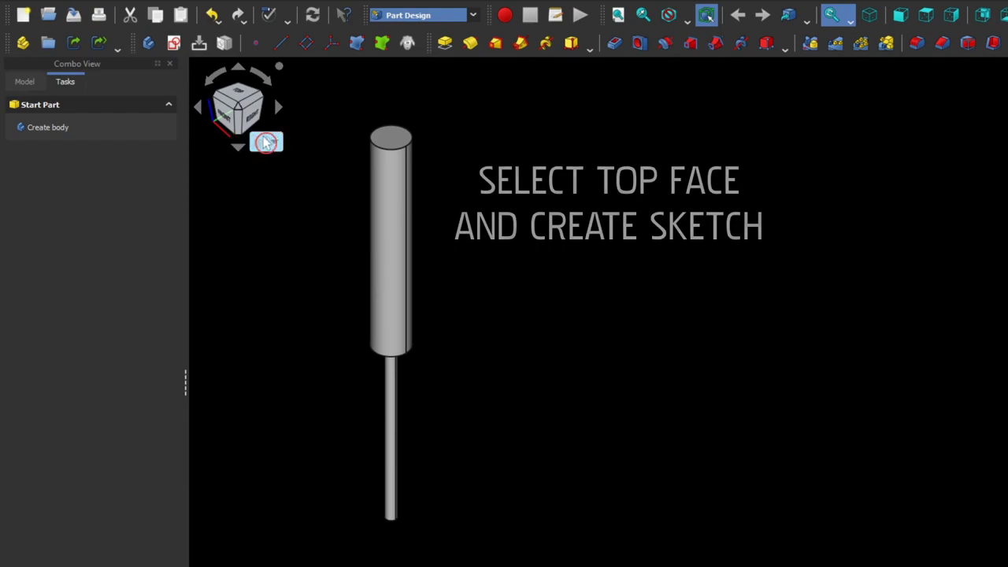
- Select the handle's flat top face and create a new sketch on it
left_click(381, 140)
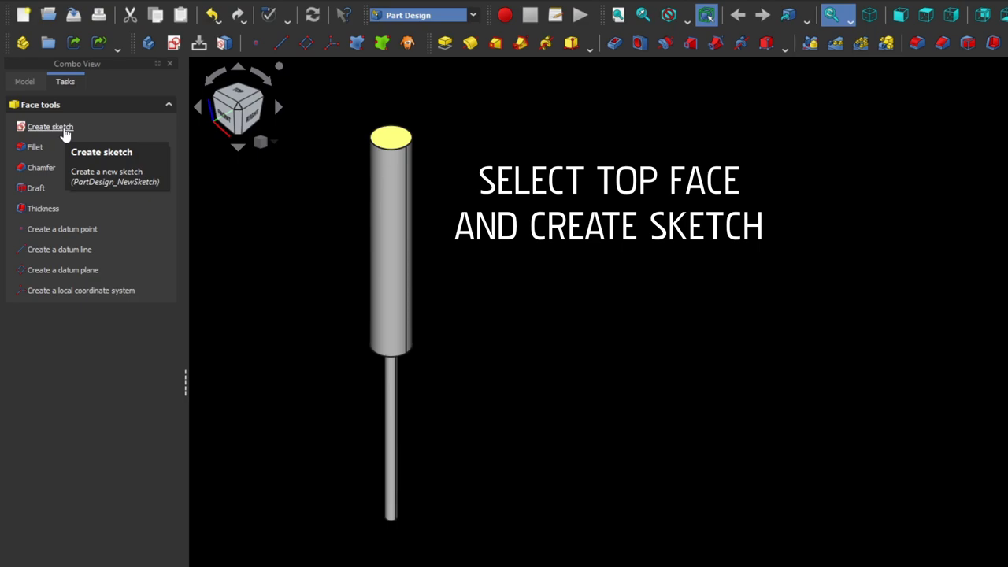
left_click(64, 134)
left_click(522, 241)
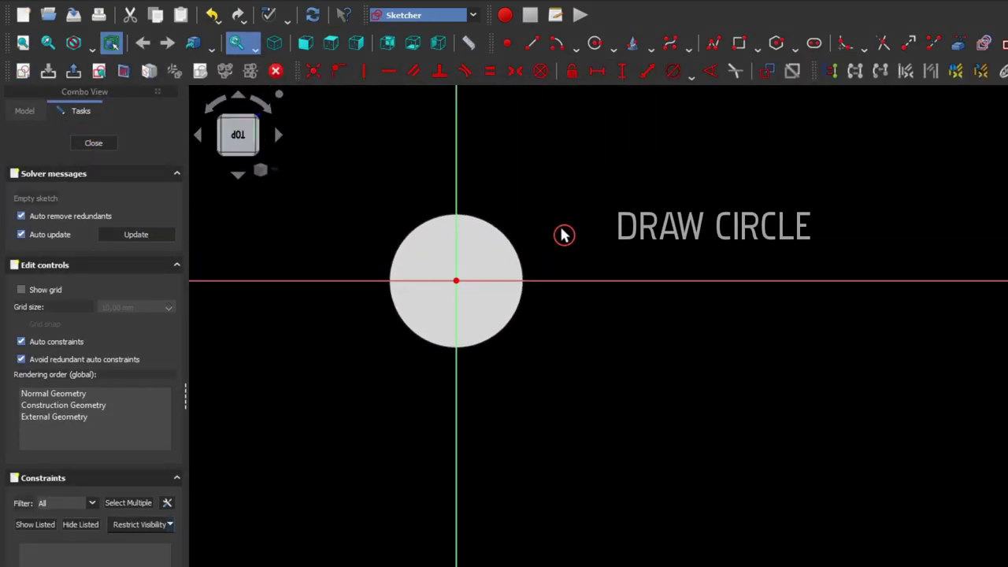
- Draw a circle above-right of the origin and give it a 5 mm diameter
scroll(564, 235, "up", 2)
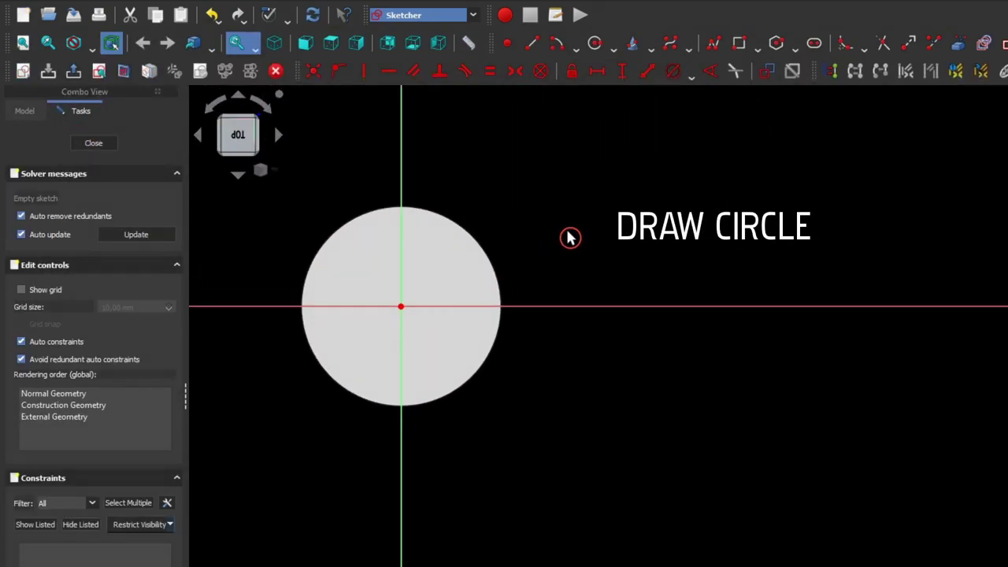
left_click(593, 50)
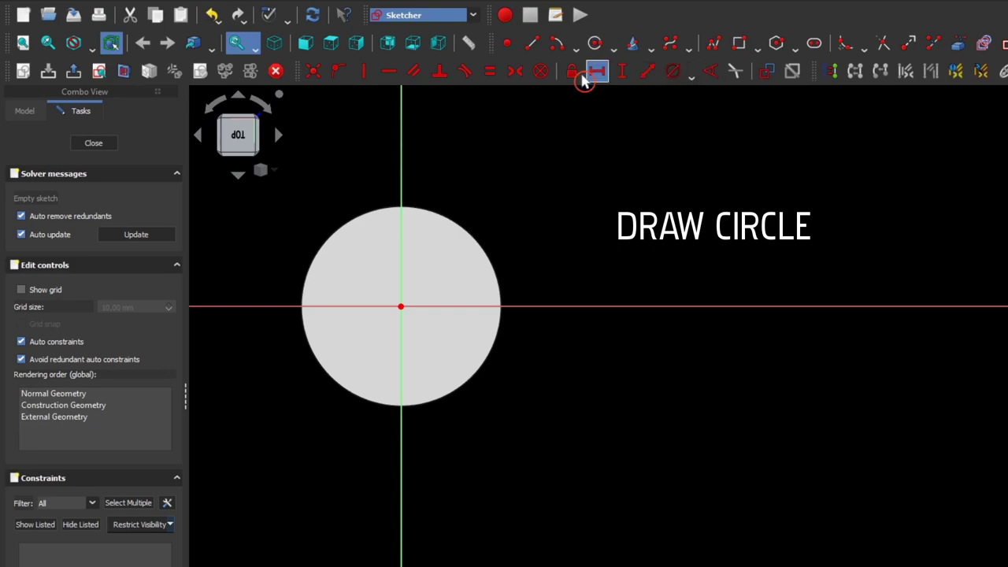
left_click(550, 165)
left_click(498, 208)
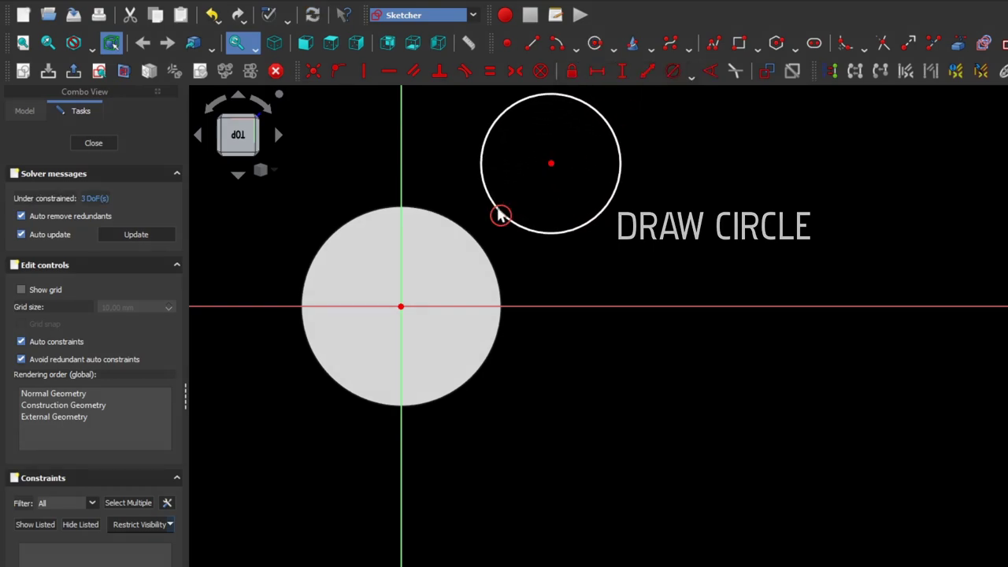
left_click(504, 220)
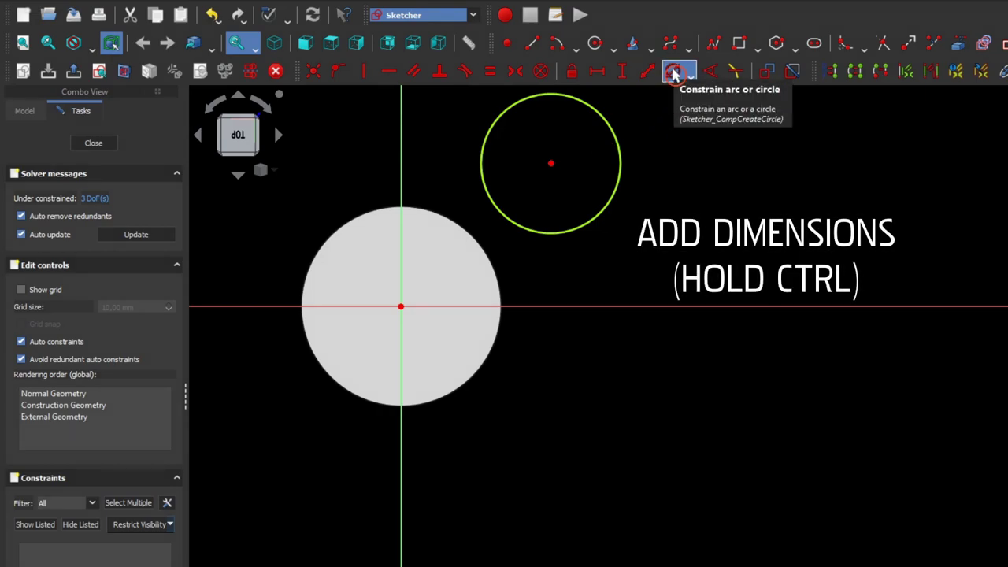
left_click(674, 72)
key("Return")
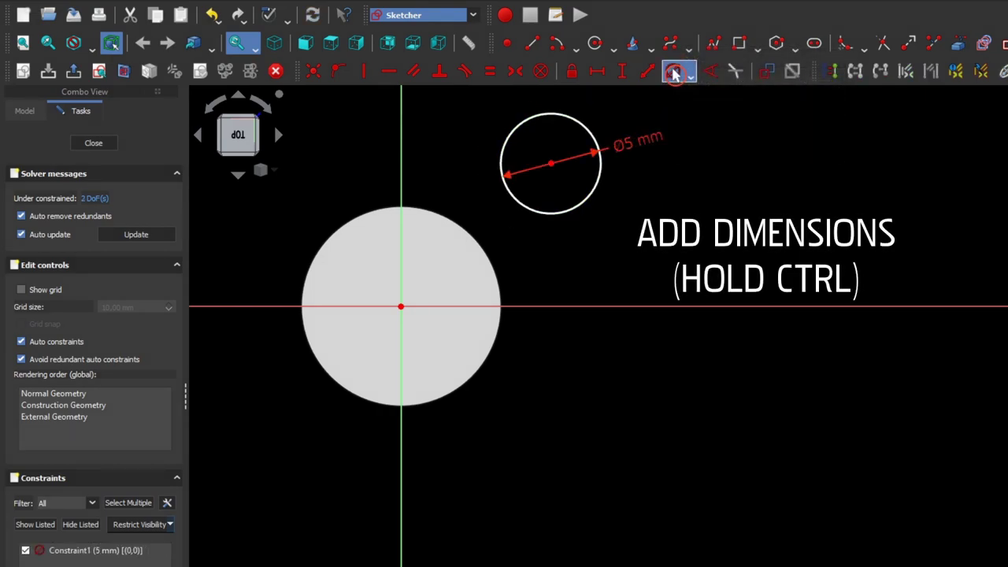
- Constrain the circle's centre 4 mm from both the vertical and horizontal axes
left_click(551, 164, "ctrl")
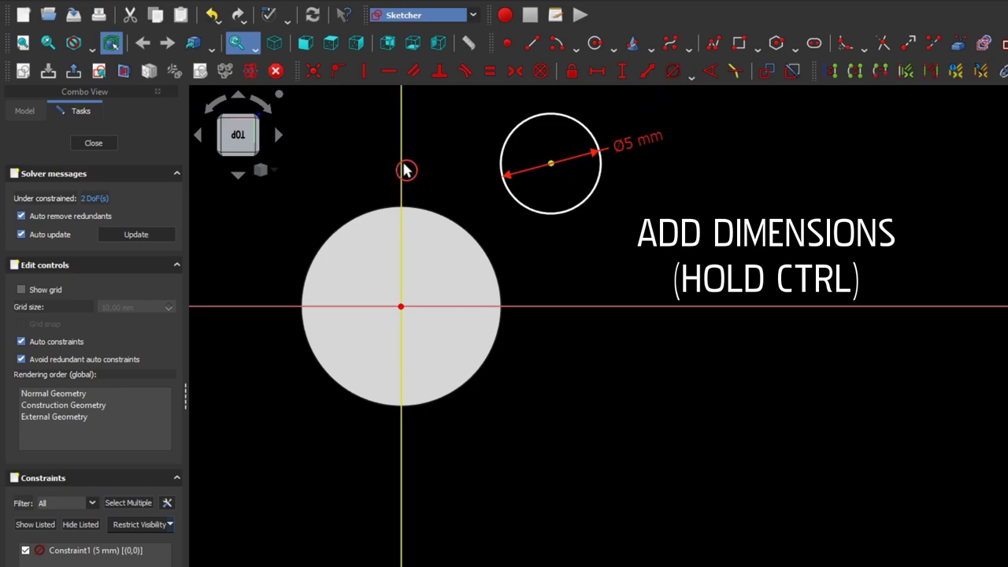
left_click(404, 169, "ctrl")
left_click(596, 72)
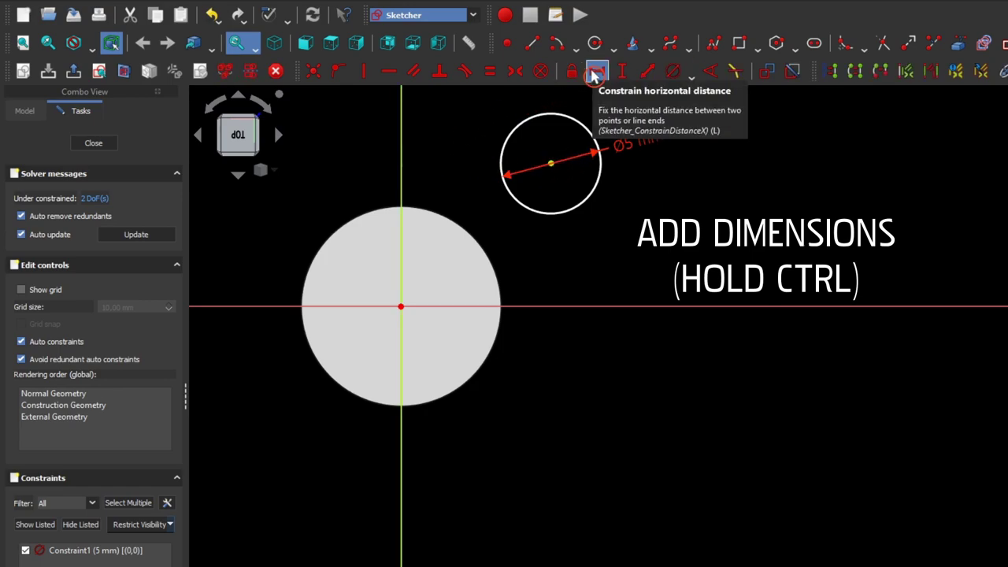
left_click(597, 73)
type("4")
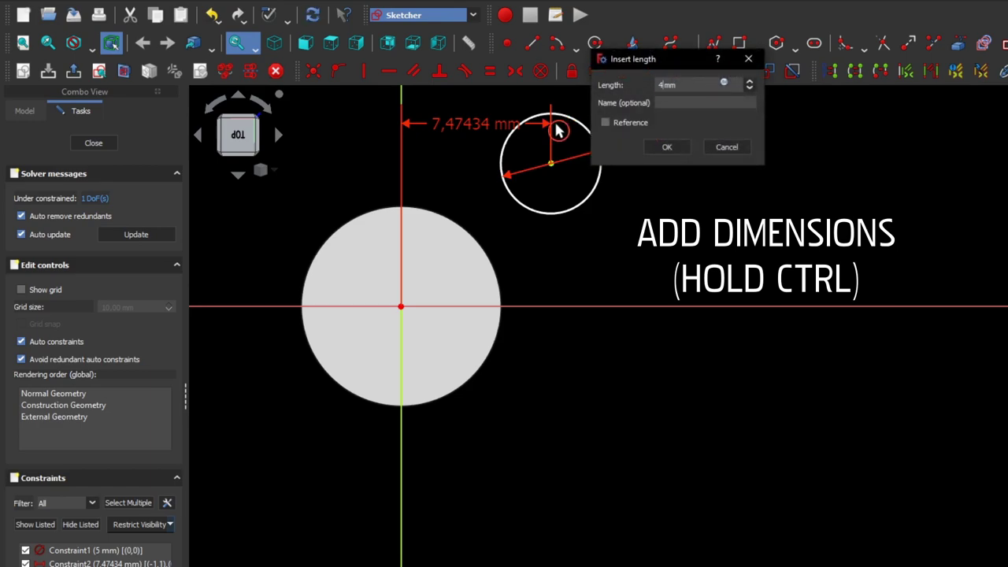
key("Return")
left_click(538, 307, "ctrl")
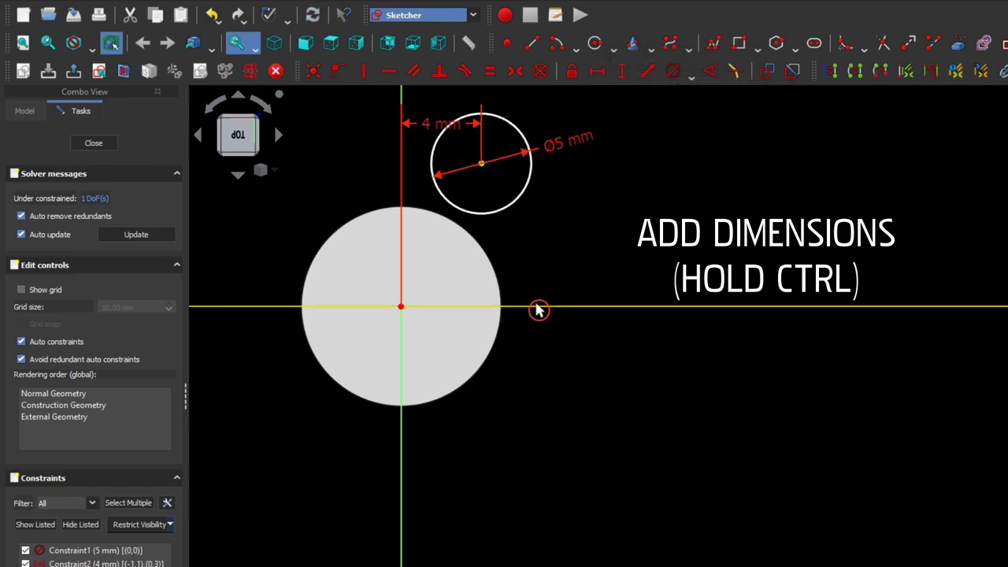
left_click(622, 71)
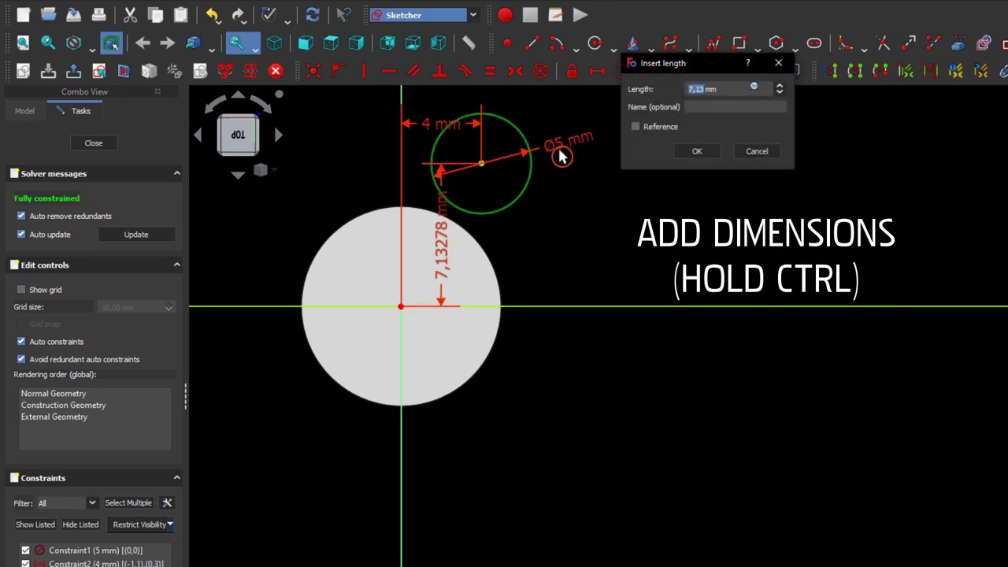
type("4")
key("Return")
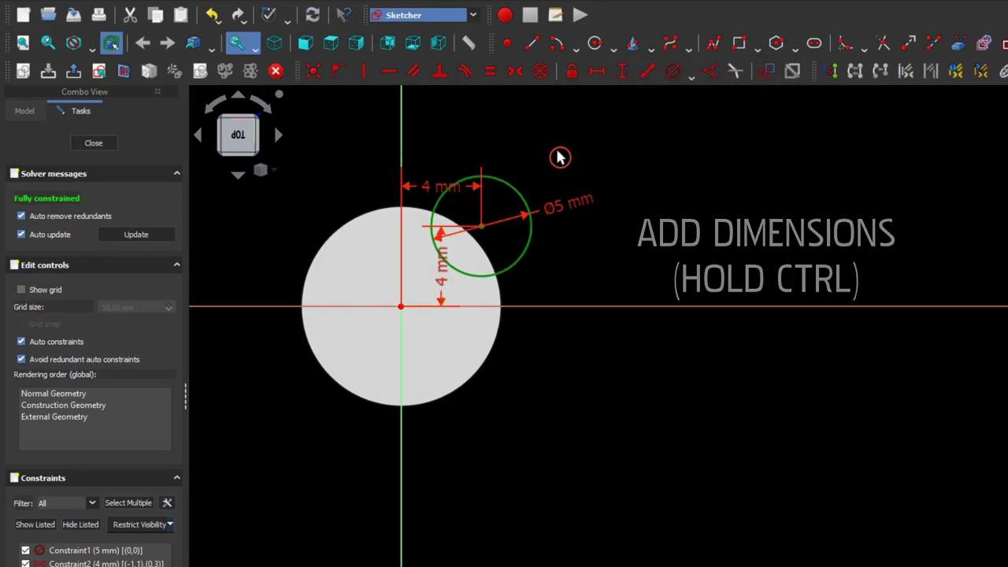
- Close the sketch and pocket the circle Through all into the handle
left_click(74, 79)
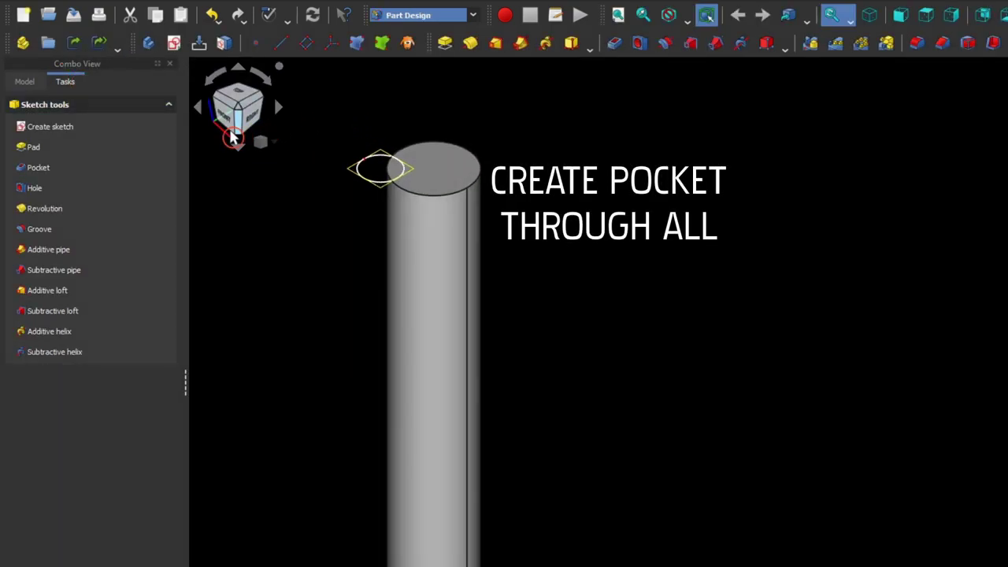
left_click(37, 169)
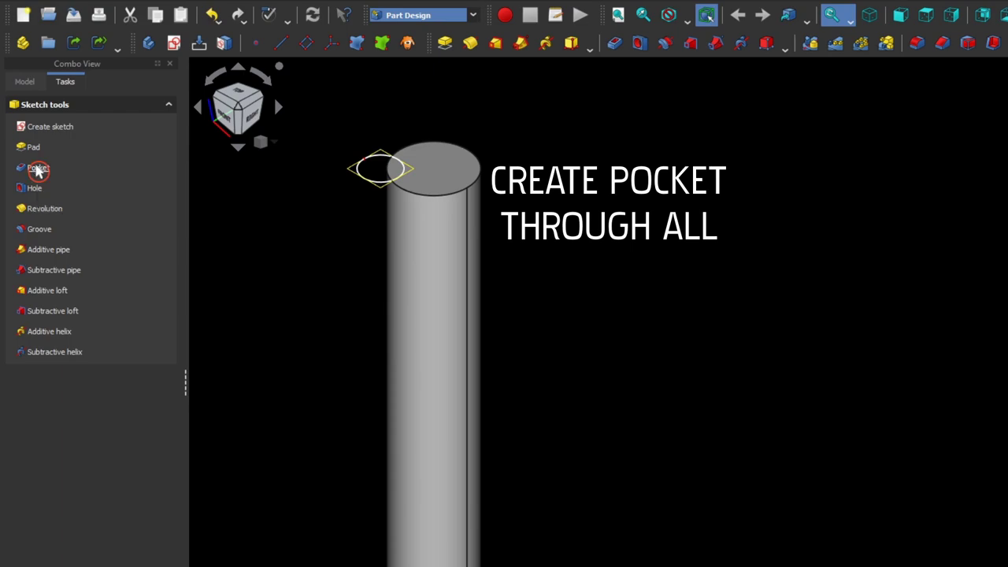
left_click(79, 170)
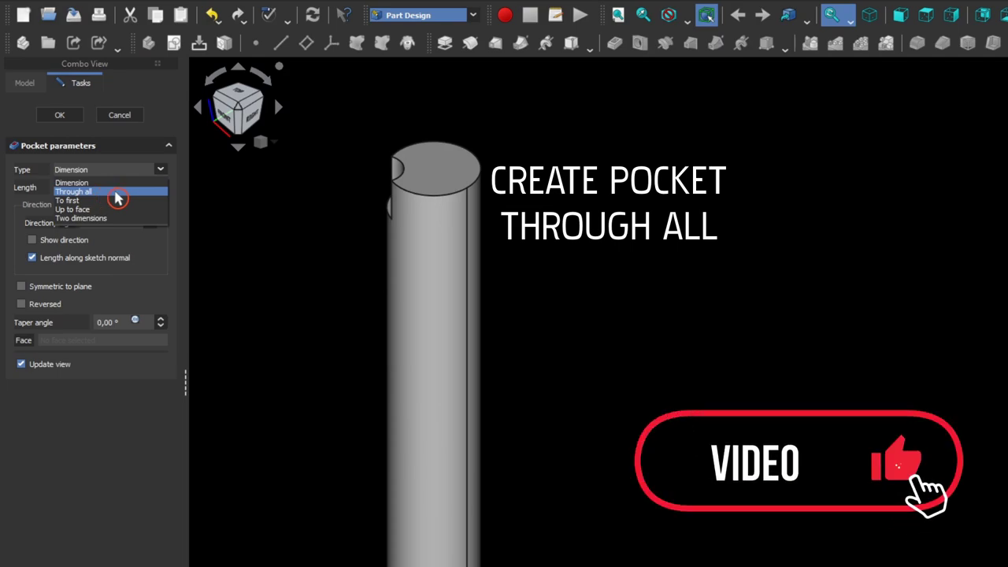
left_click(115, 192)
left_click(63, 115)
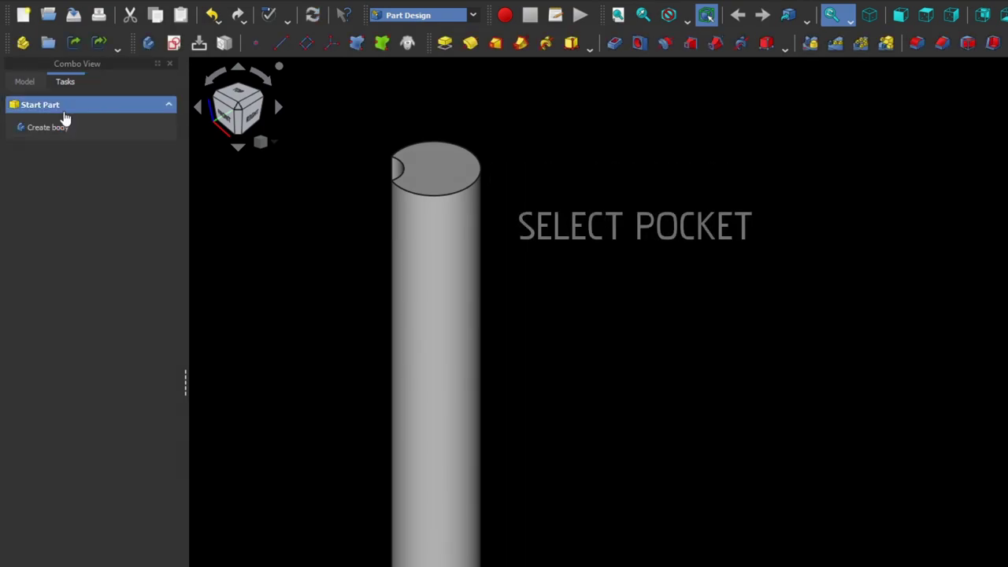
- Polar-pattern the Pocket feature with 4 occurrences over 360°
left_click(30, 82)
left_click(85, 193)
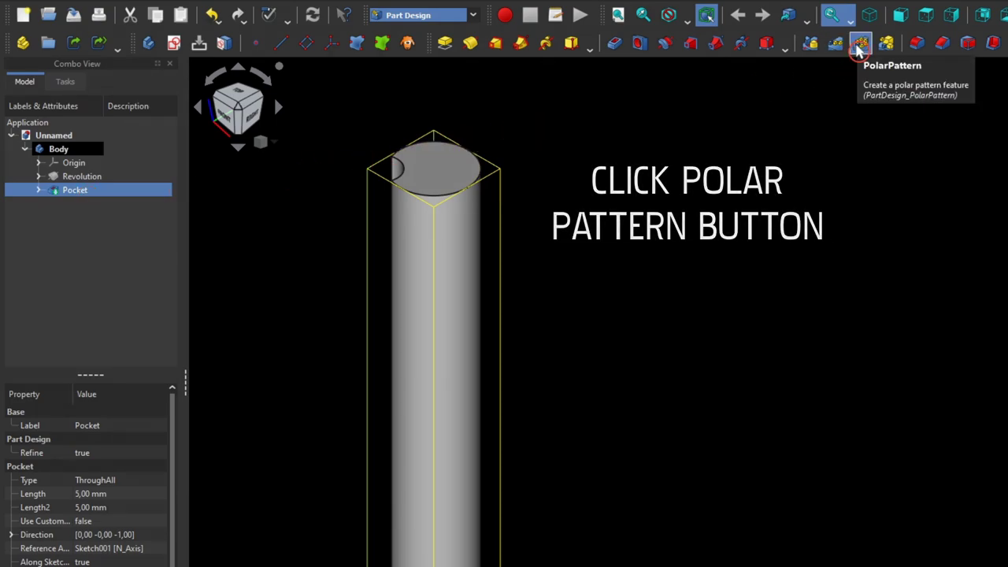
left_click(860, 45)
double_click(95, 450)
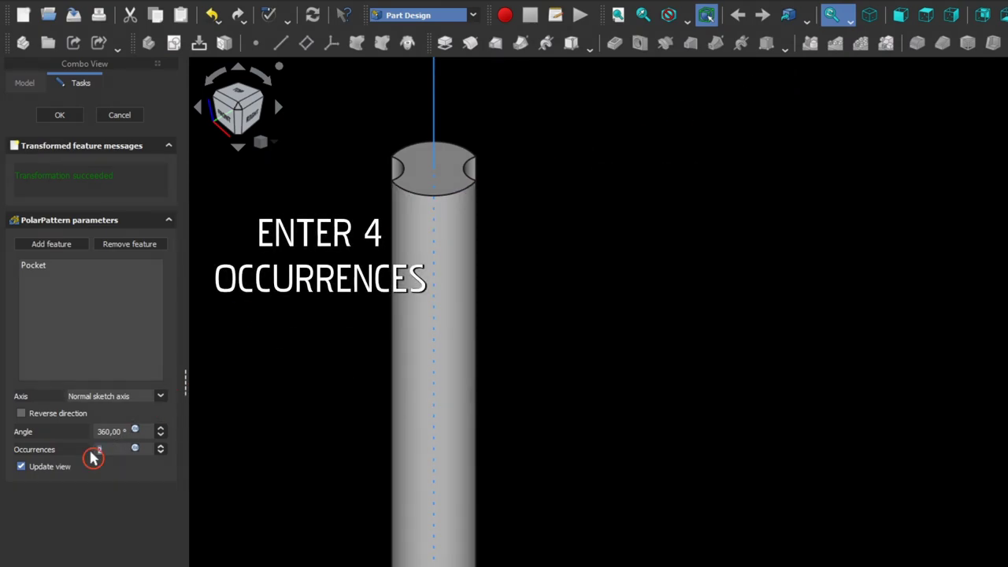
type("4")
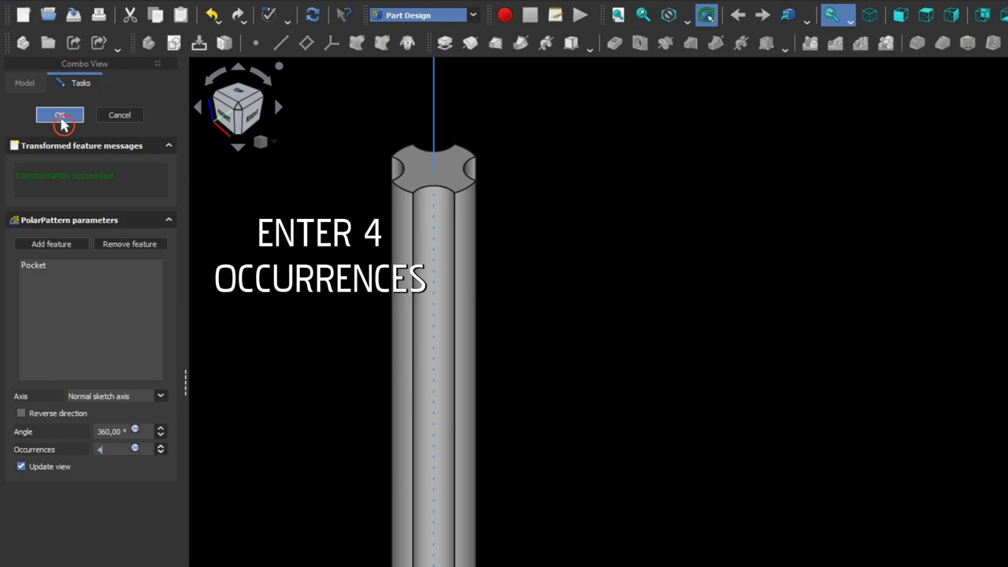
left_click(60, 117)
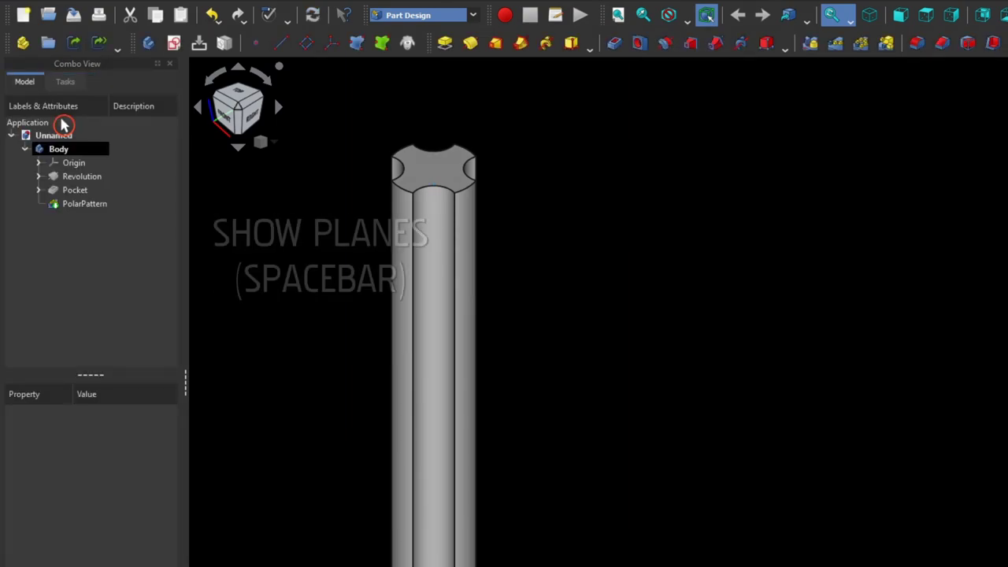
- Show the origin and start a new sketch on the XZ_Plane
left_click(75, 162)
key("space")
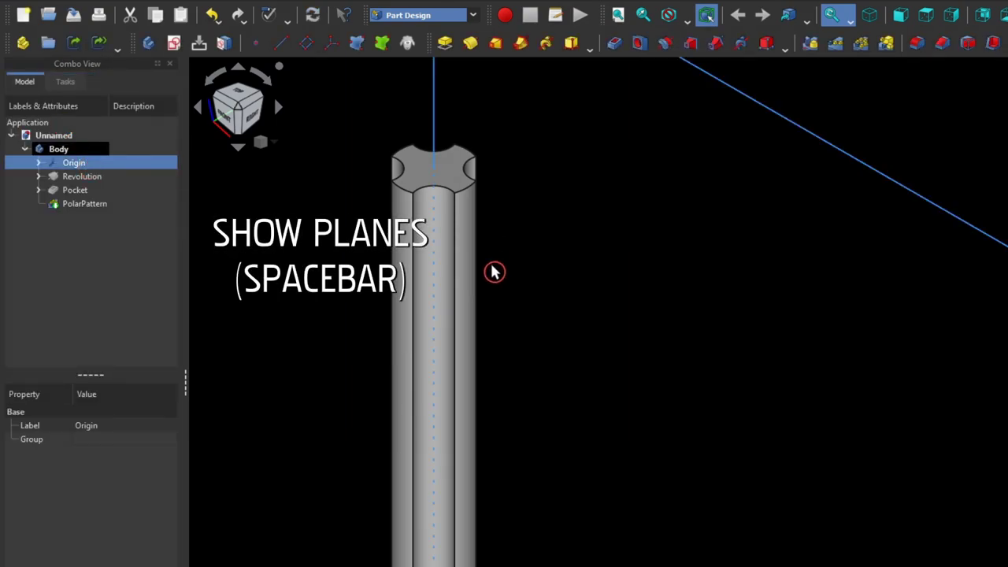
scroll(495, 268, "down", 5)
left_click(394, 171)
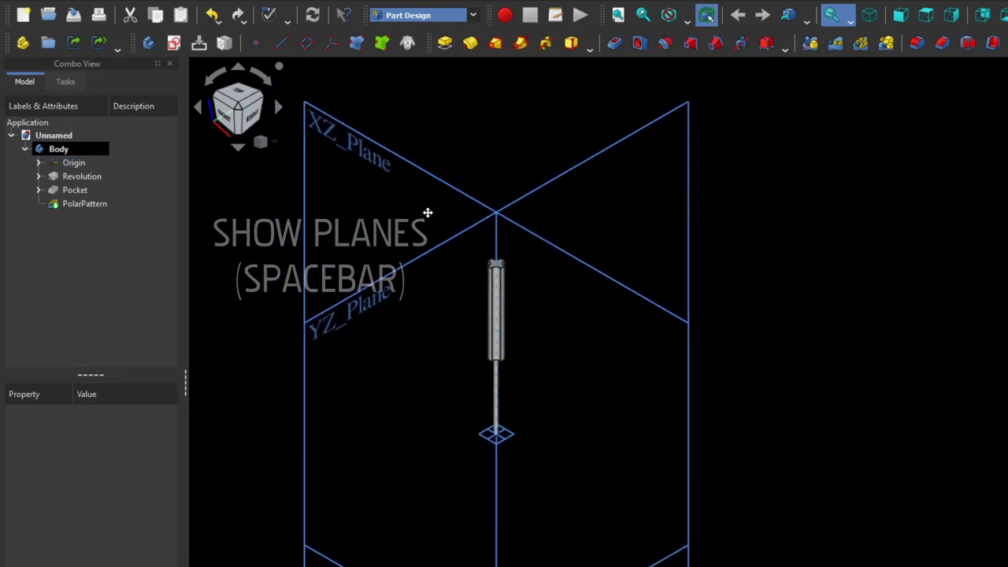
left_click(434, 180)
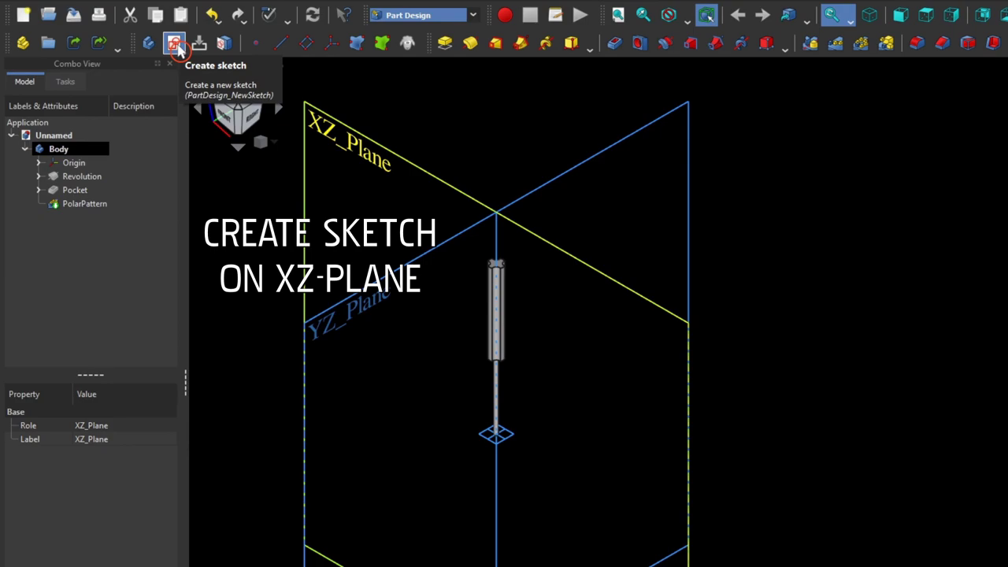
left_click(174, 44)
- Hide the Origin planes and turn on the section view at the sketch plane
scroll(633, 129, "up", 3)
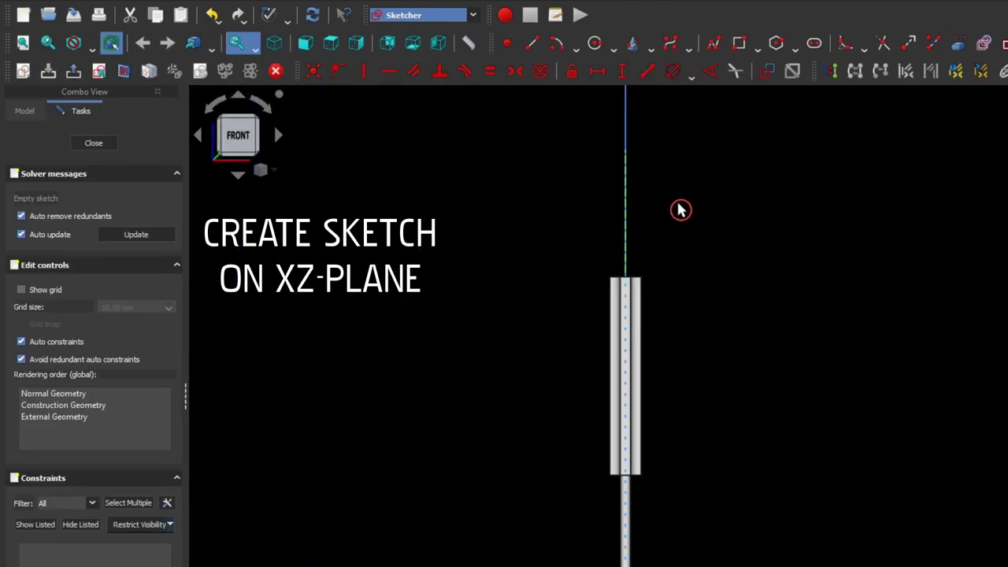
middle_click_drag(680, 210, 510, 208)
scroll(510, 209, "up", 2)
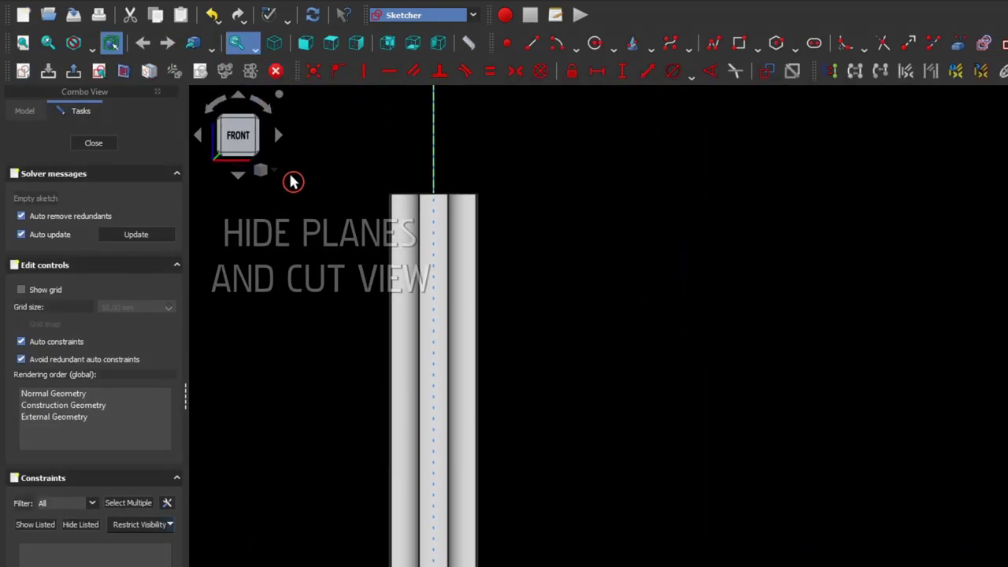
left_click(41, 114)
left_click(91, 194)
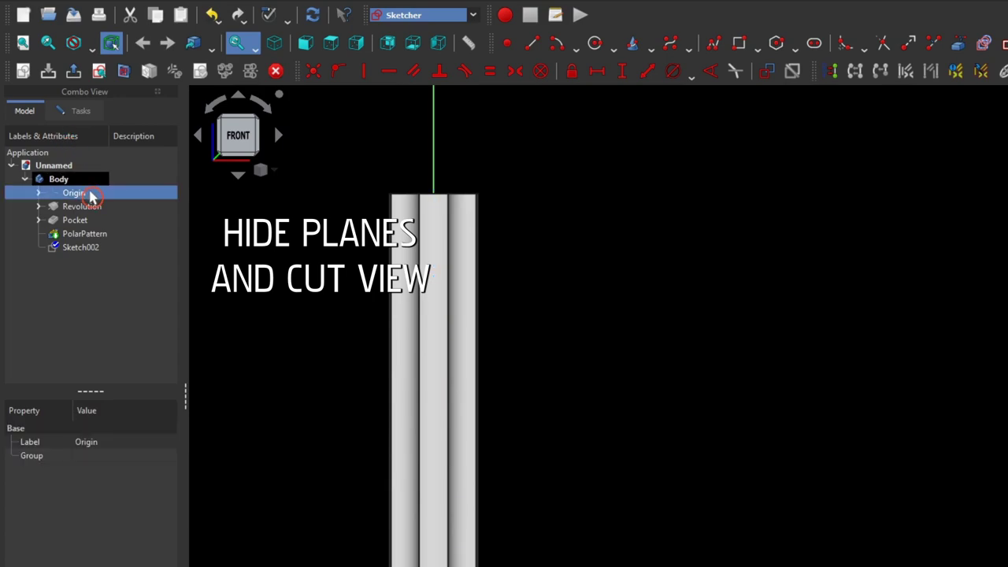
left_click(124, 73)
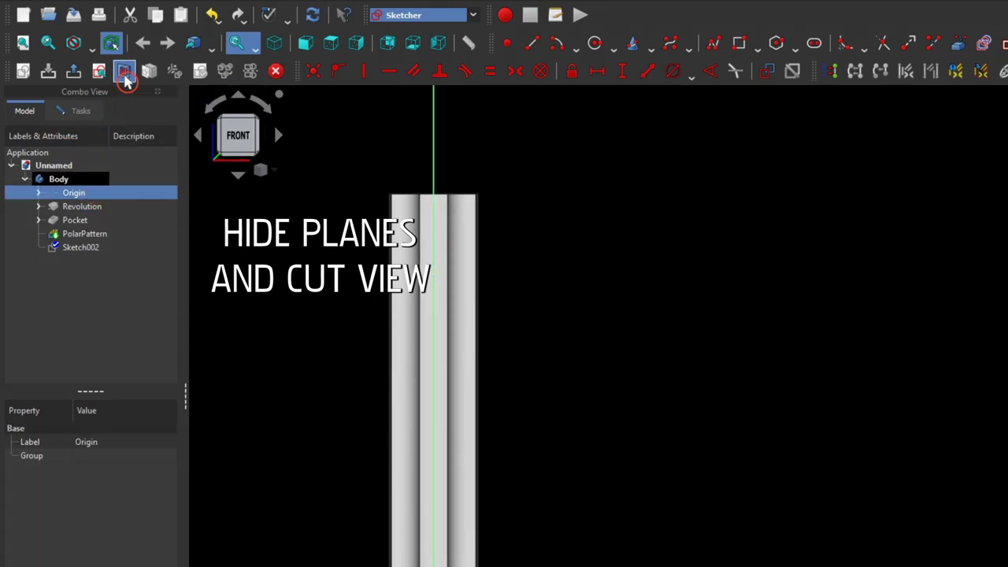
- Draw a horizontal-then-vertical polyline from the axis at the part's top down its side
left_click(714, 47)
scroll(469, 181, "up", 2)
scroll(450, 189, "up", 2)
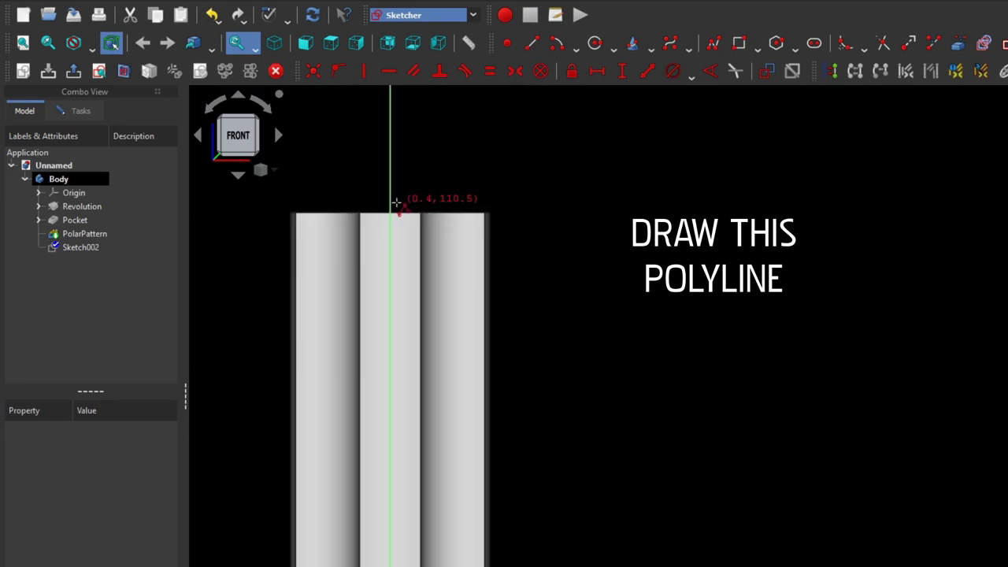
left_click(390, 213)
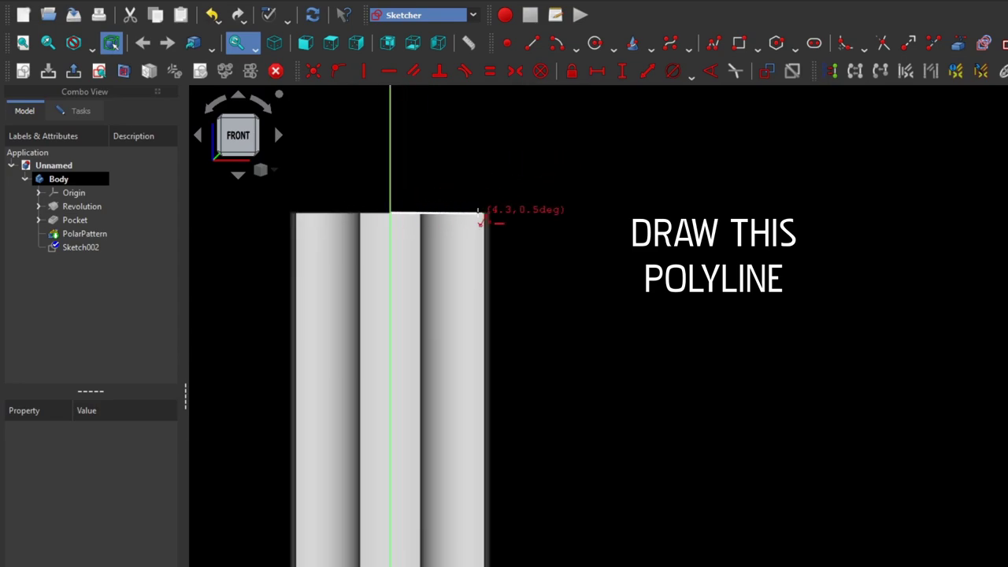
left_click(491, 213)
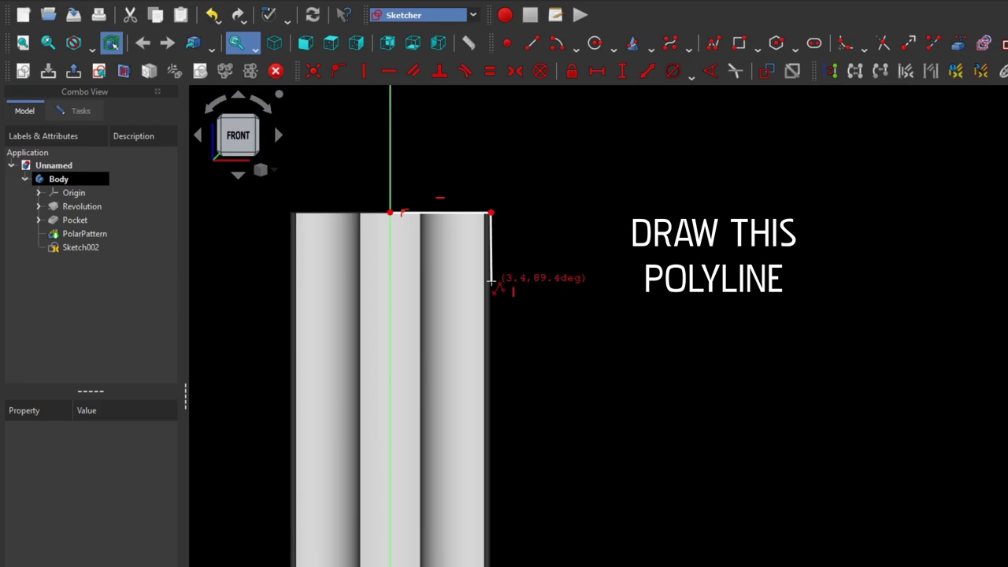
left_click(491, 280)
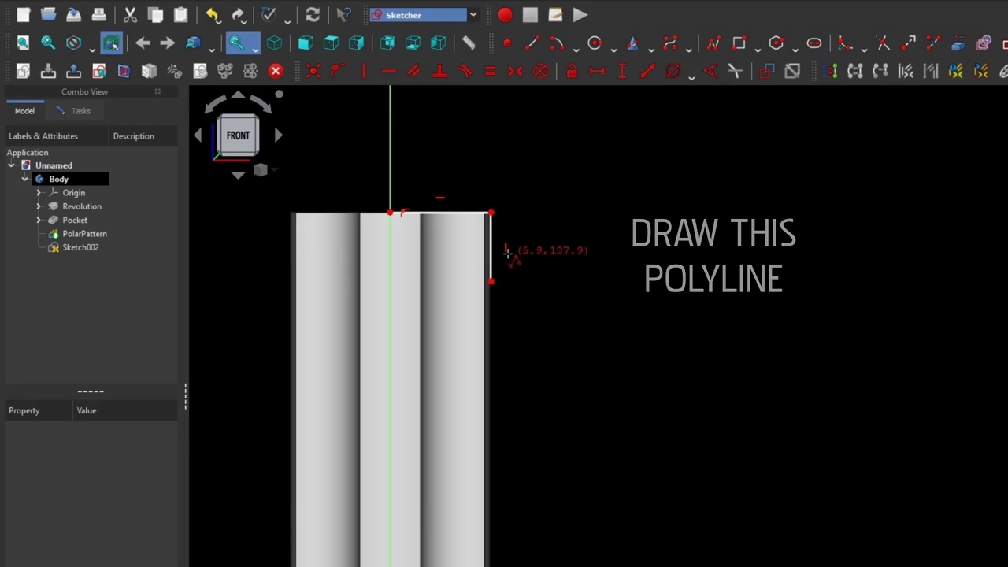
right_click(510, 261)
- Dimension the top line 5 mm horizontally and the vertical line 3 mm
left_click(473, 217)
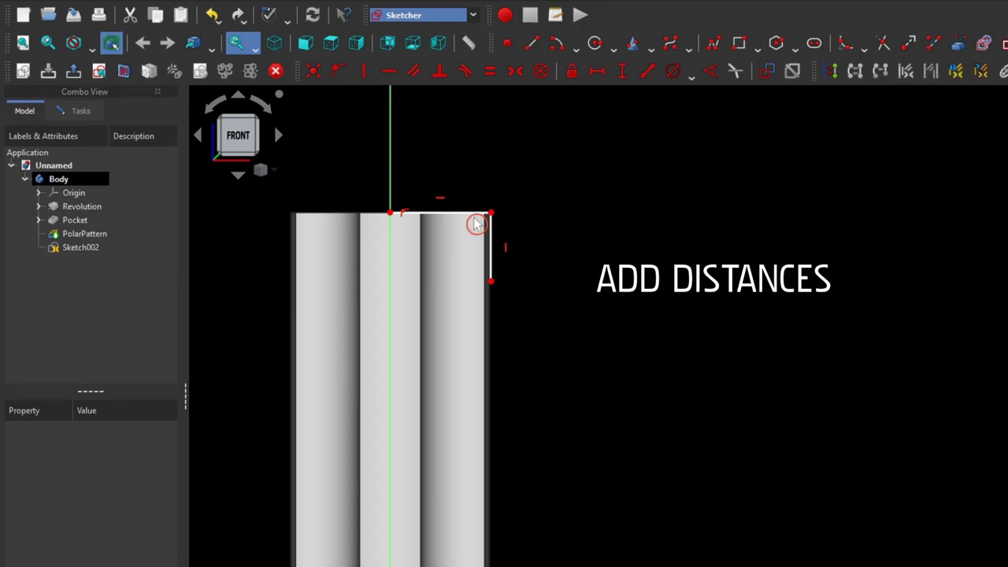
left_click(472, 220)
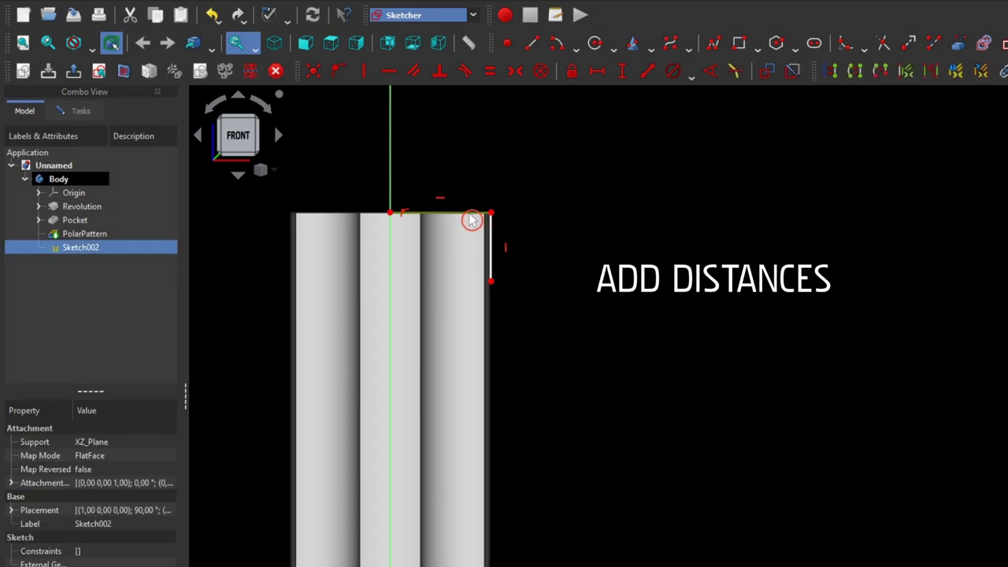
left_click(597, 73)
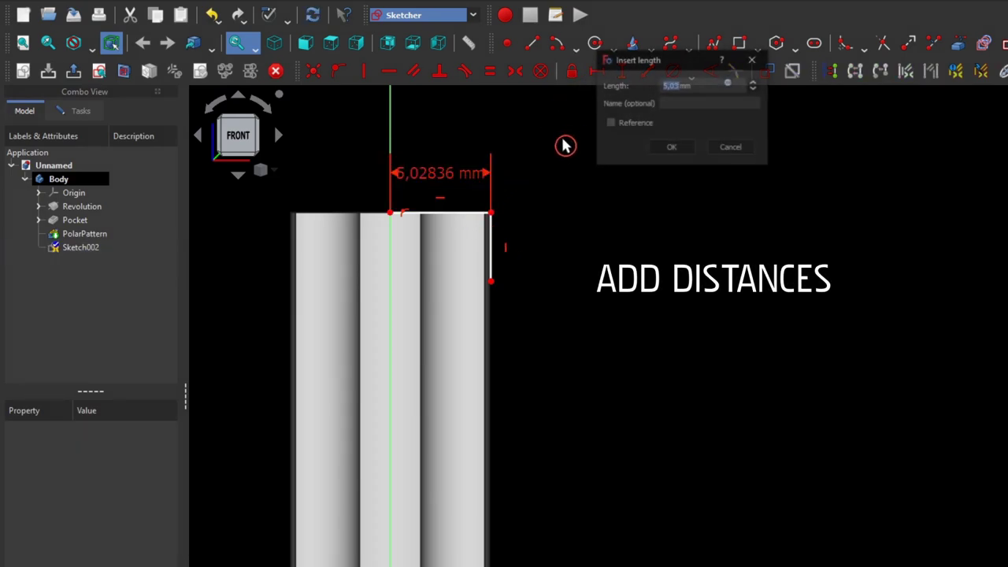
key("Return")
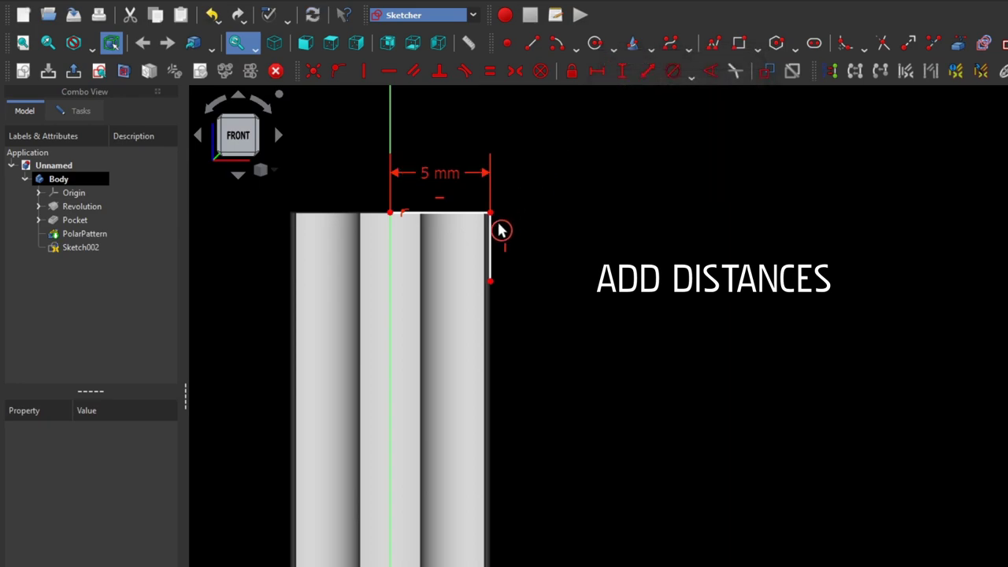
left_click(492, 234)
left_click(623, 72)
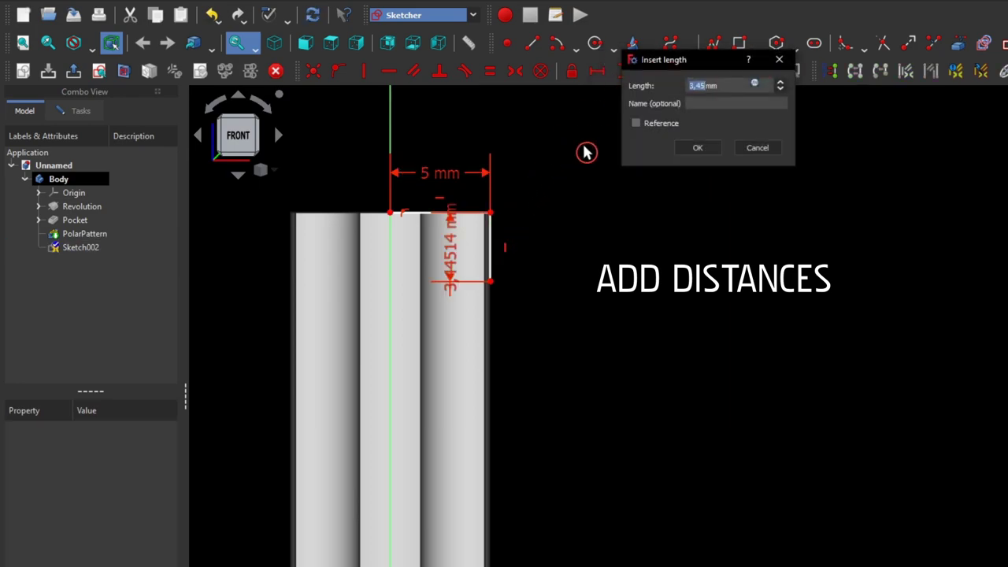
key("Return")
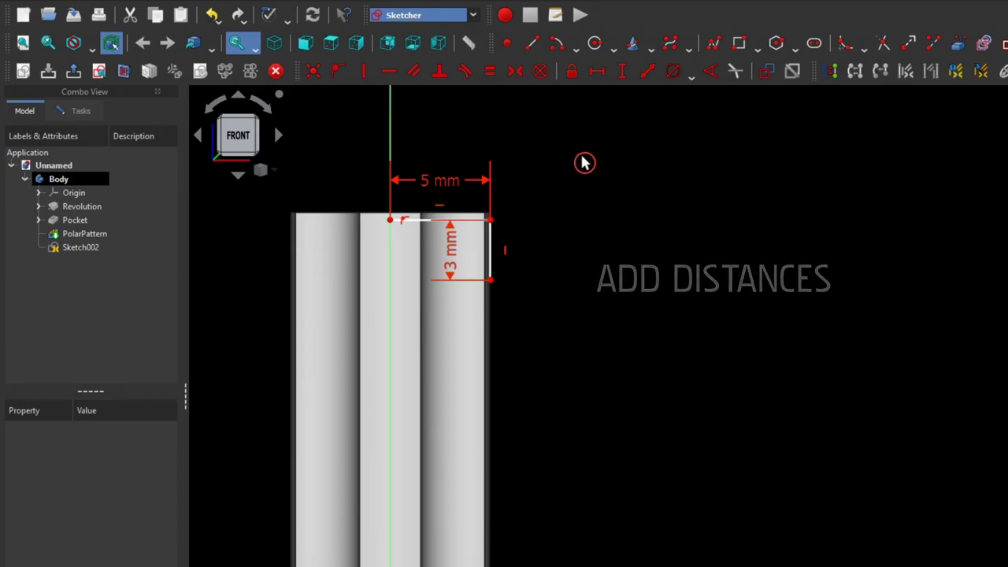
left_click(933, 66)
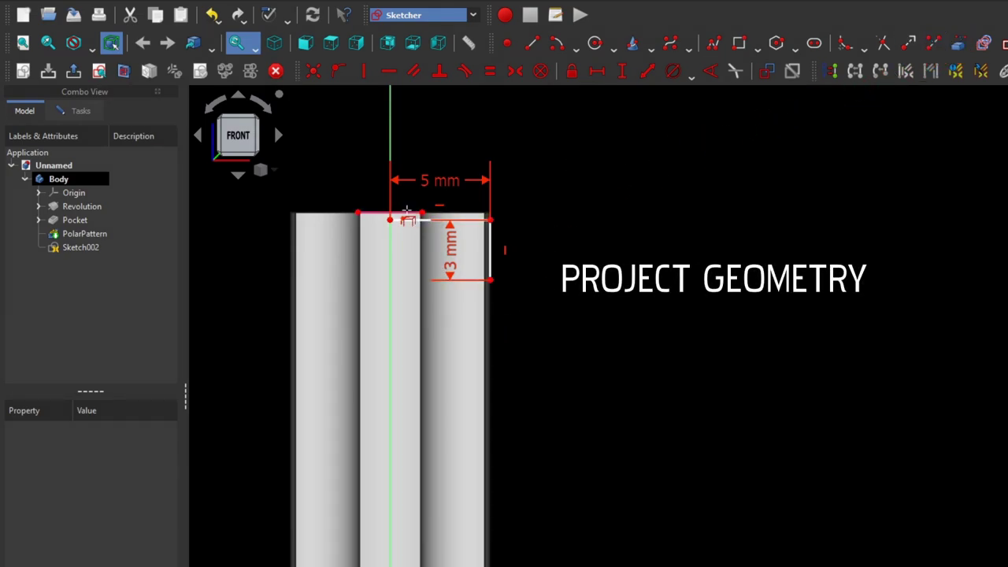
- Project the part's top edge and constrain the line's endpoint onto it
left_click(385, 220)
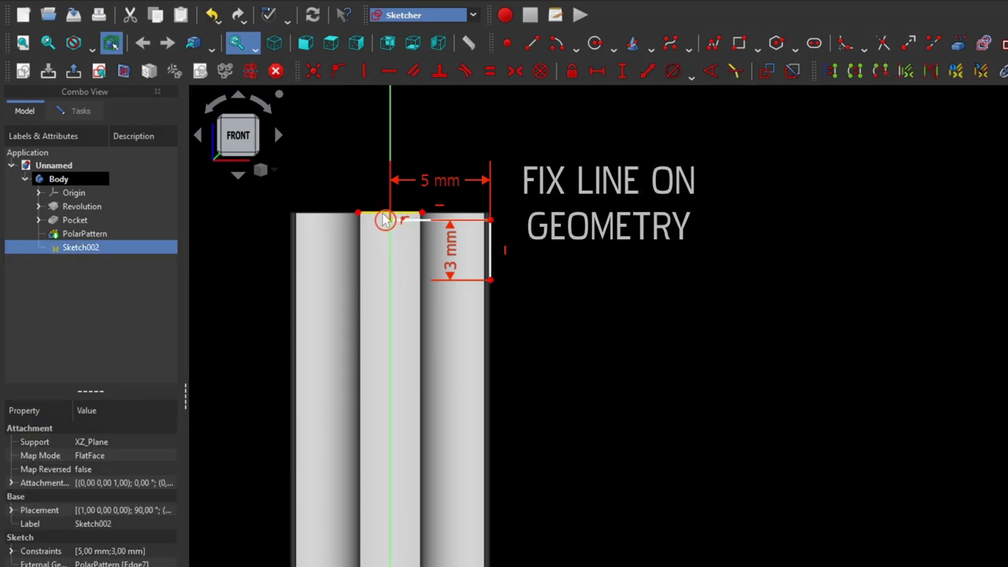
left_click(340, 72)
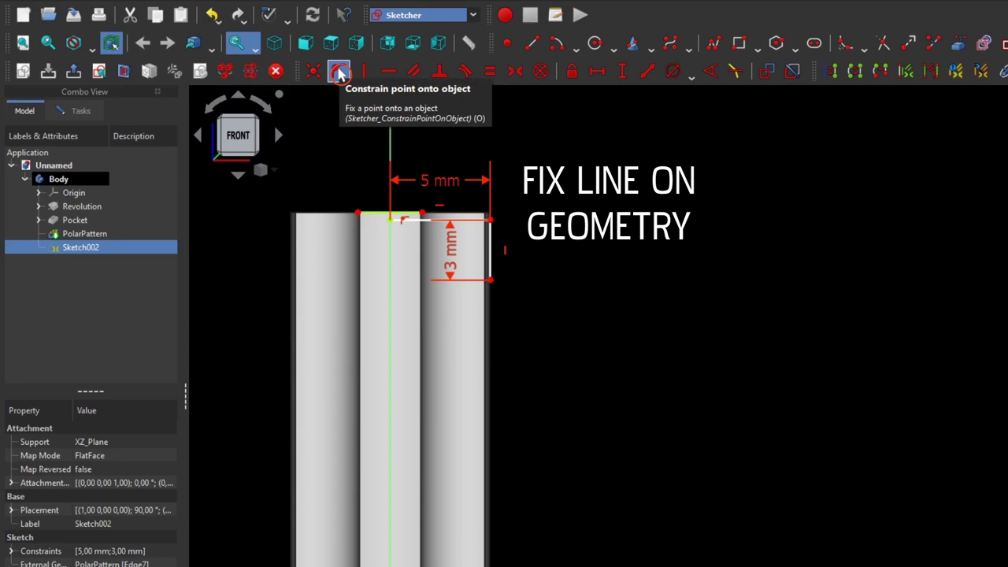
left_click(340, 72)
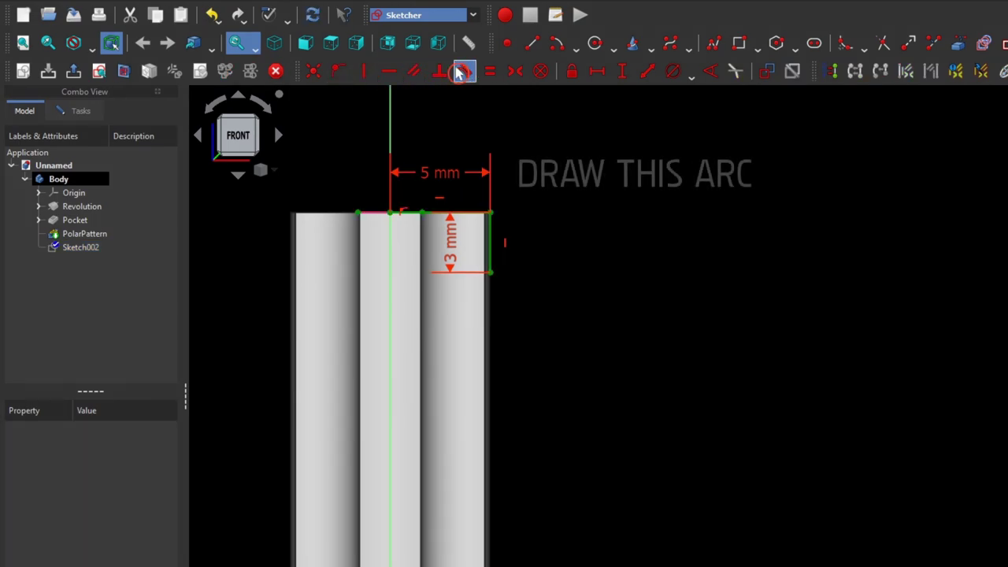
- Draw a center-point arc on the axis from the top line to the 3 mm line's end
left_click(575, 49)
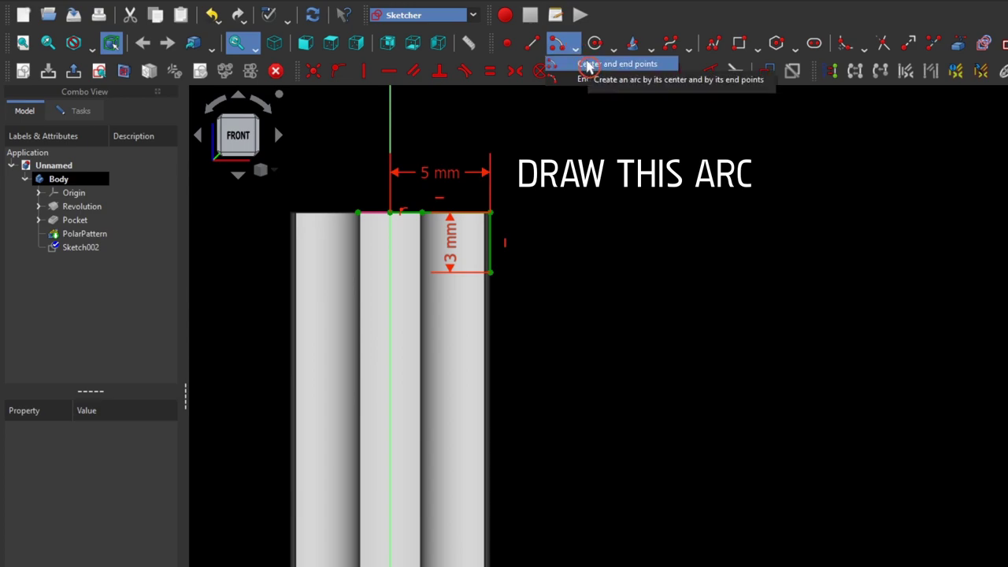
left_click(617, 64)
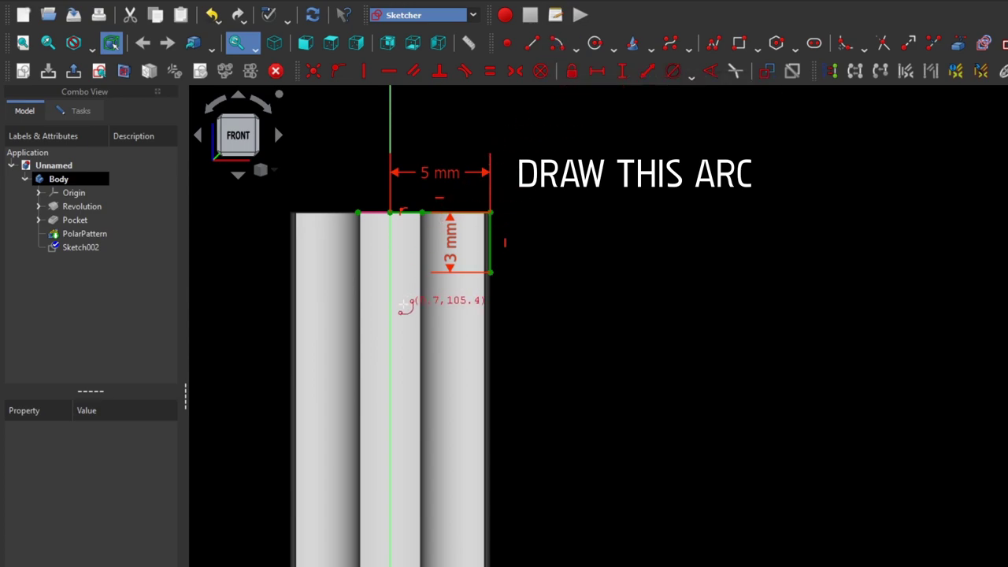
left_click(390, 323)
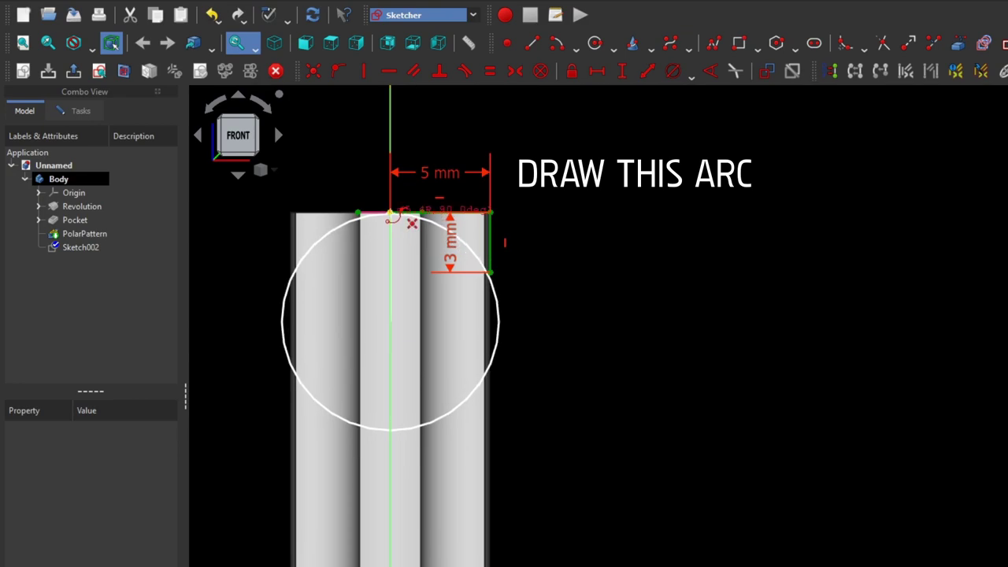
left_click(422, 214)
left_click(490, 271)
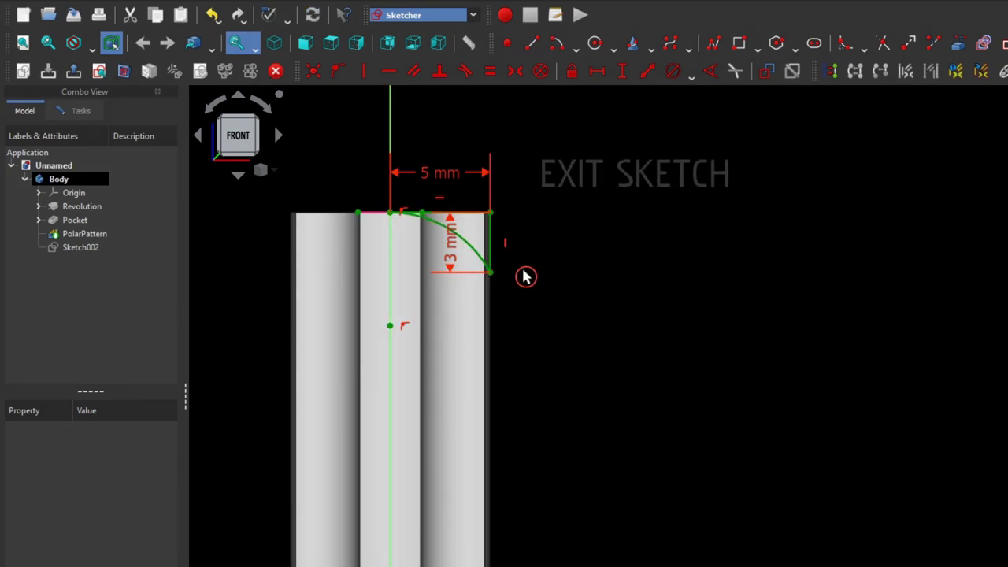
- Close Sketch002 and groove it 360° about the vertical sketch axis to dome the handle top
left_click(73, 71)
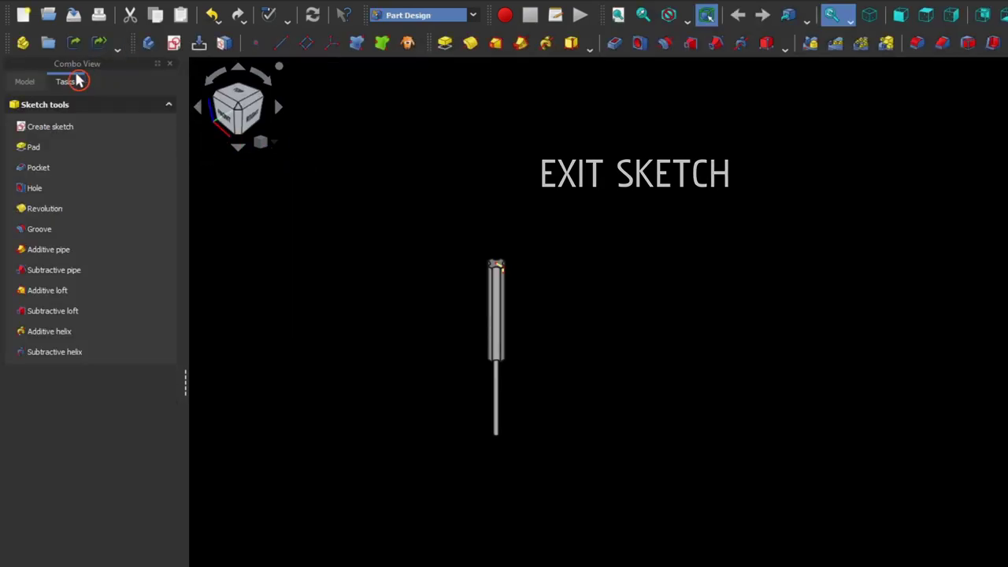
scroll(753, 309, "up", 2)
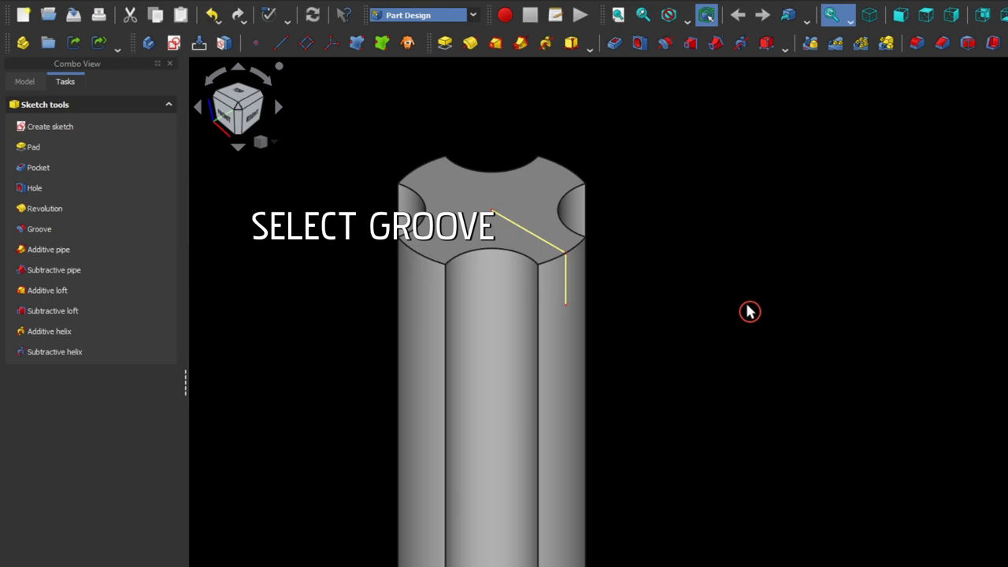
left_click(51, 229)
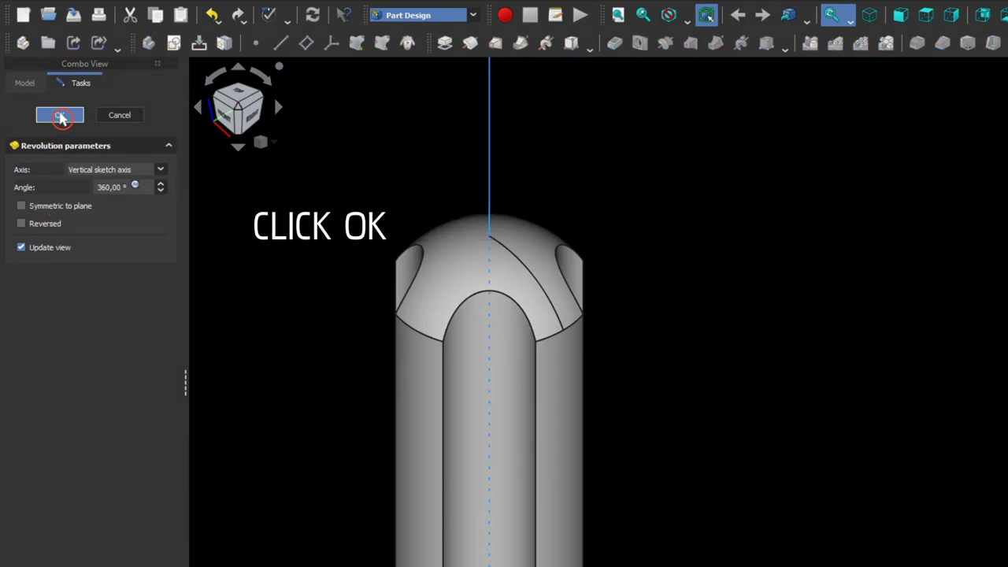
left_click(62, 117)
scroll(338, 189, "down", 3)
- Show the origin and start a new sketch, Sketch003, on the XZ plane
scroll(351, 219, "down", 2)
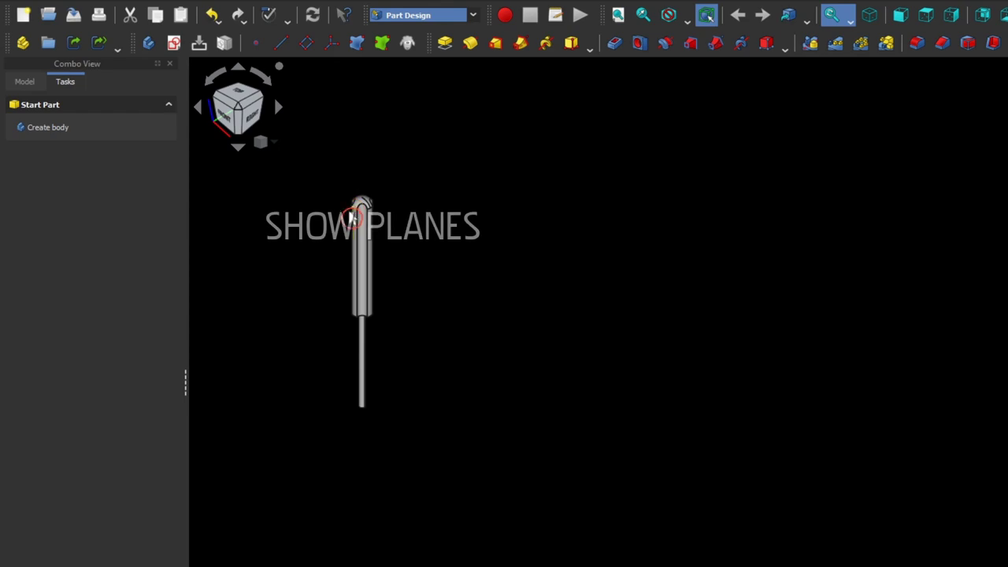
scroll(352, 221, "up", 2)
middle_click_drag(331, 315, 323, 247)
left_click(38, 84)
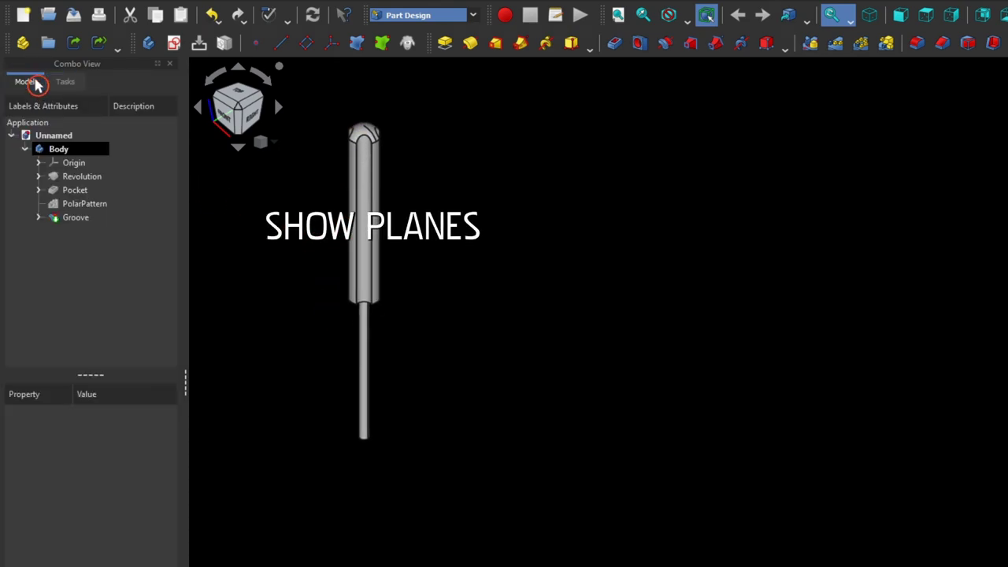
left_click(74, 163)
key("space")
scroll(475, 272, "down", 2)
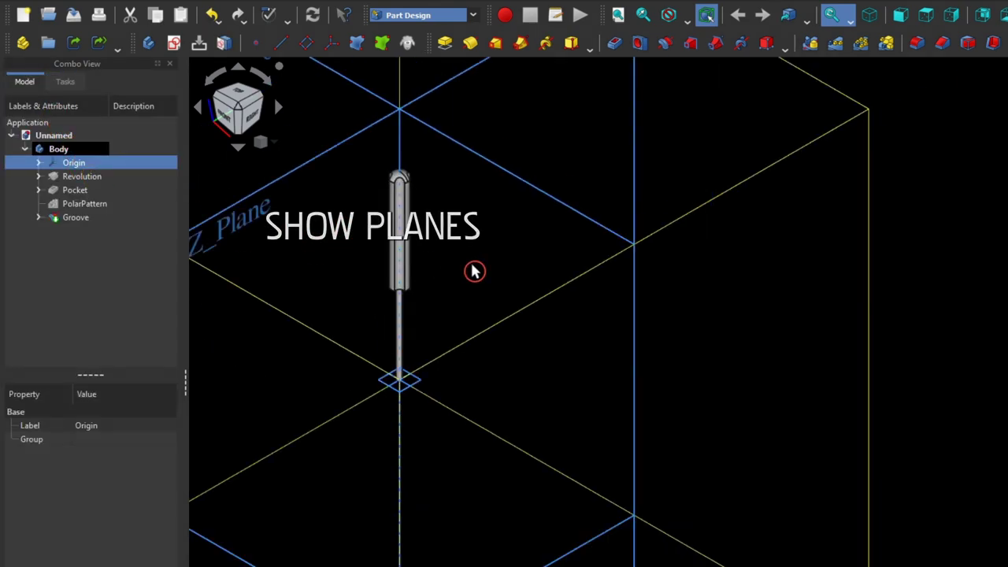
scroll(475, 271, "down", 1)
left_click(361, 120)
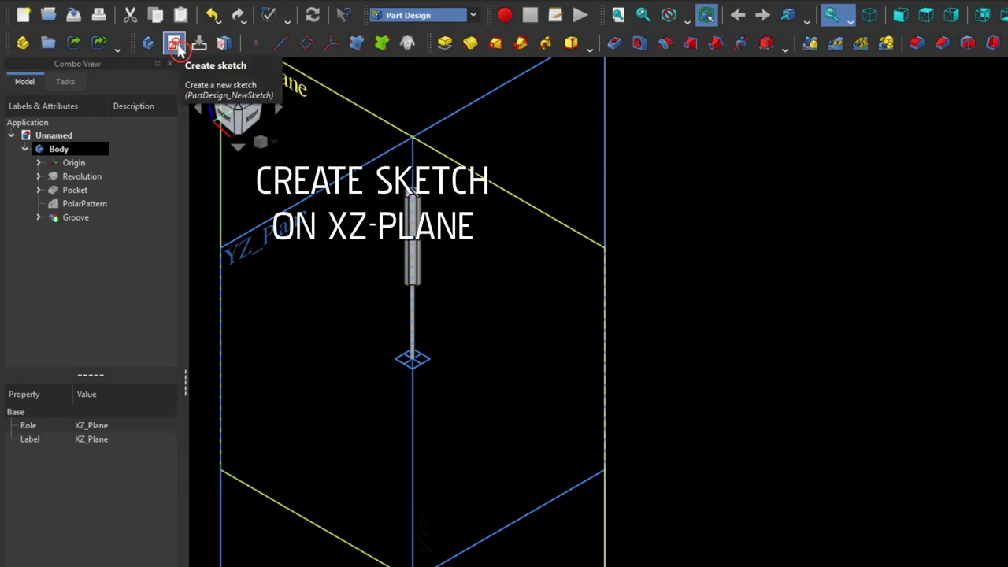
left_click(175, 44)
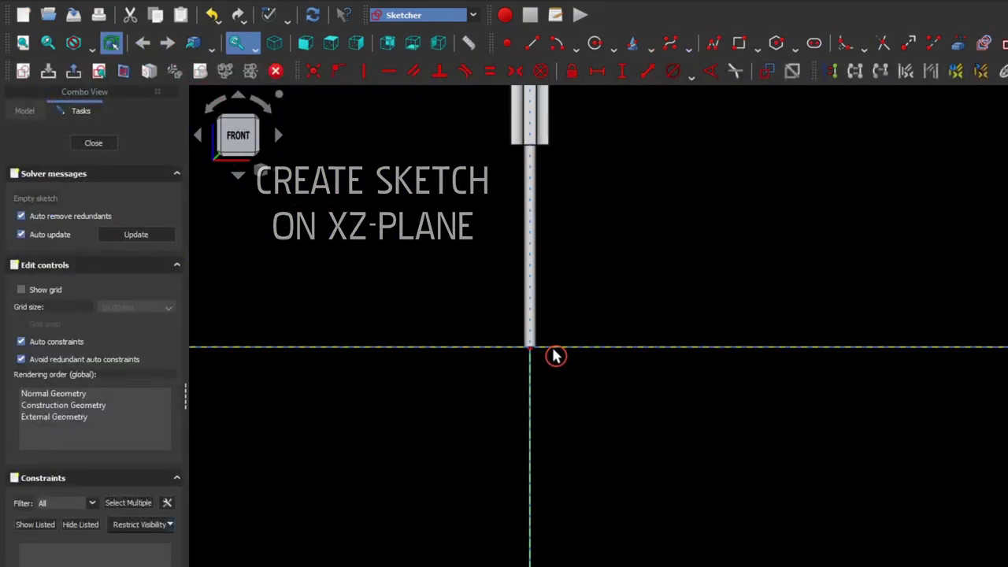
- Hide the Origin planes and cut the view open at the sketch plane
scroll(547, 343, "up", 5)
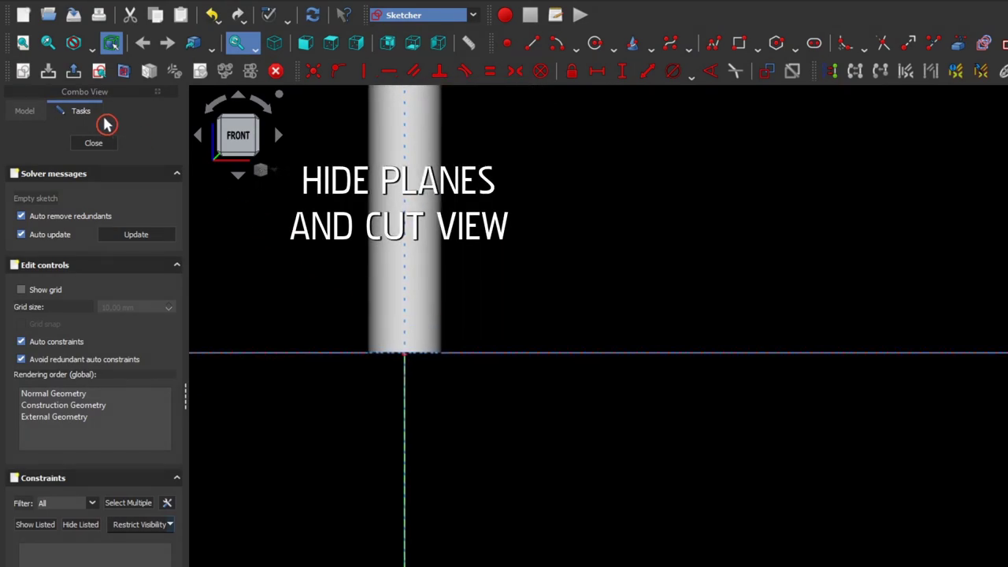
left_click(26, 111)
left_click(74, 192)
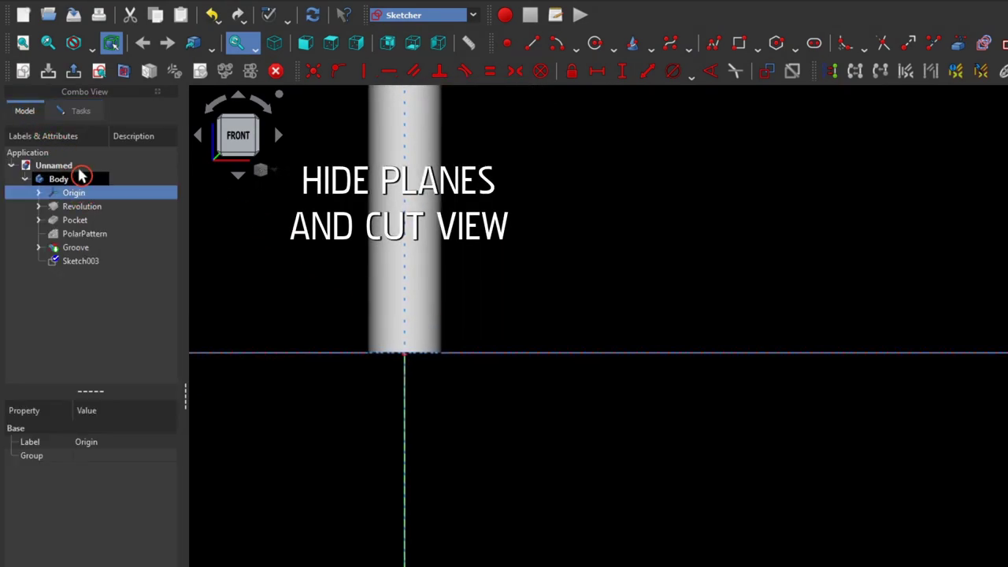
left_click(124, 79)
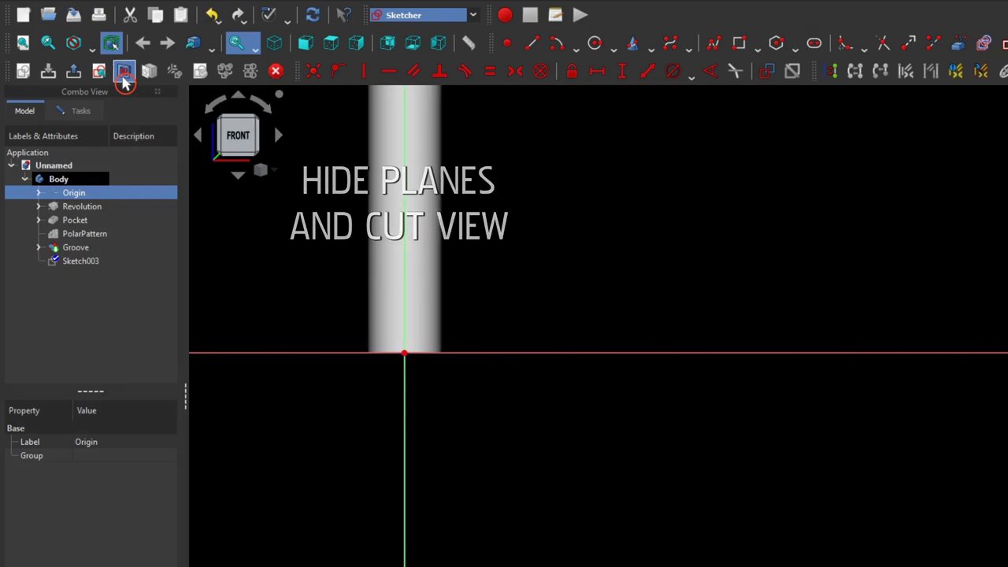
- Draw a closed slanted-top outline right of the vertical axis at the shaft's base
left_click(715, 45)
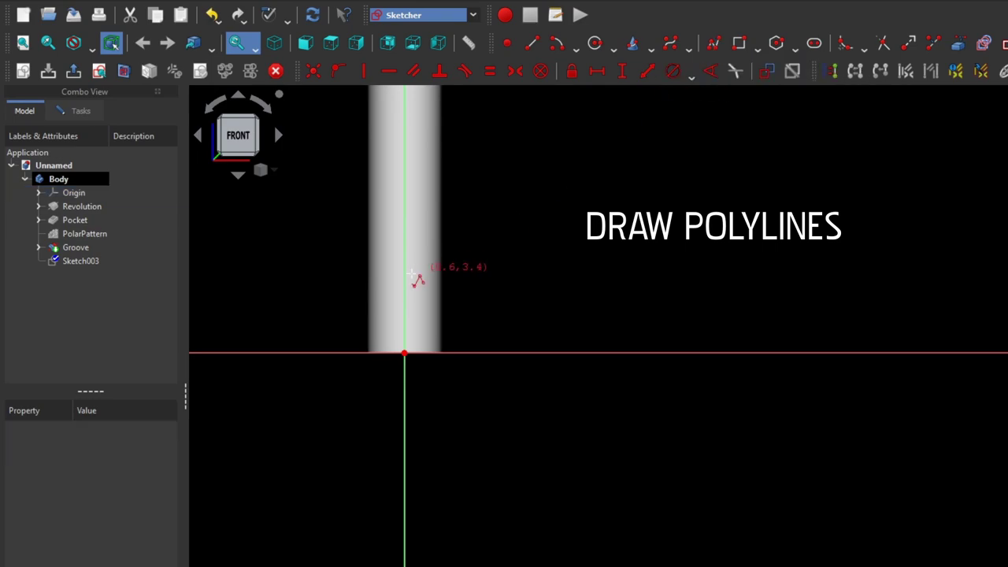
scroll(417, 331, "up", 2)
scroll(416, 358, "up", 2)
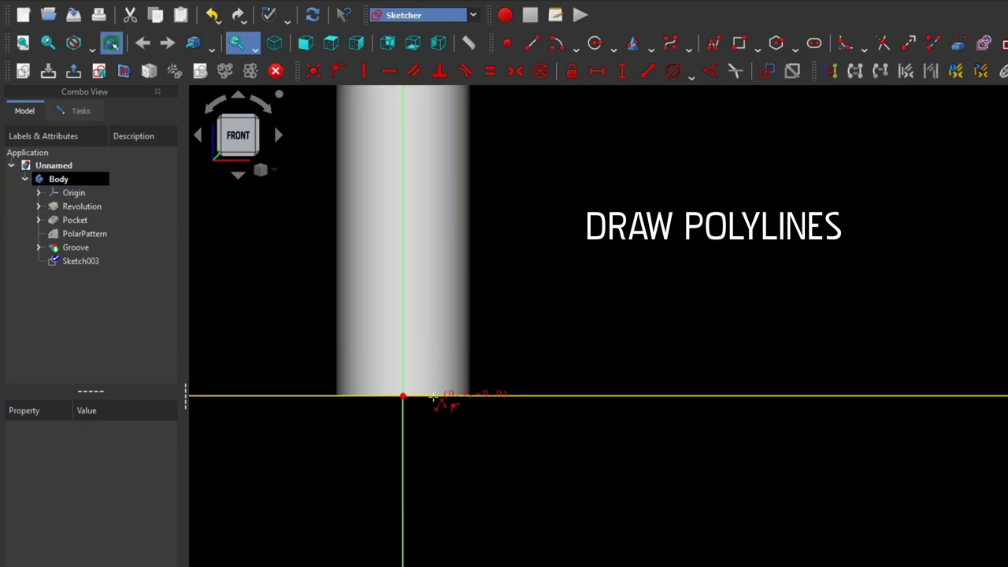
left_click(433, 396)
left_click(433, 286)
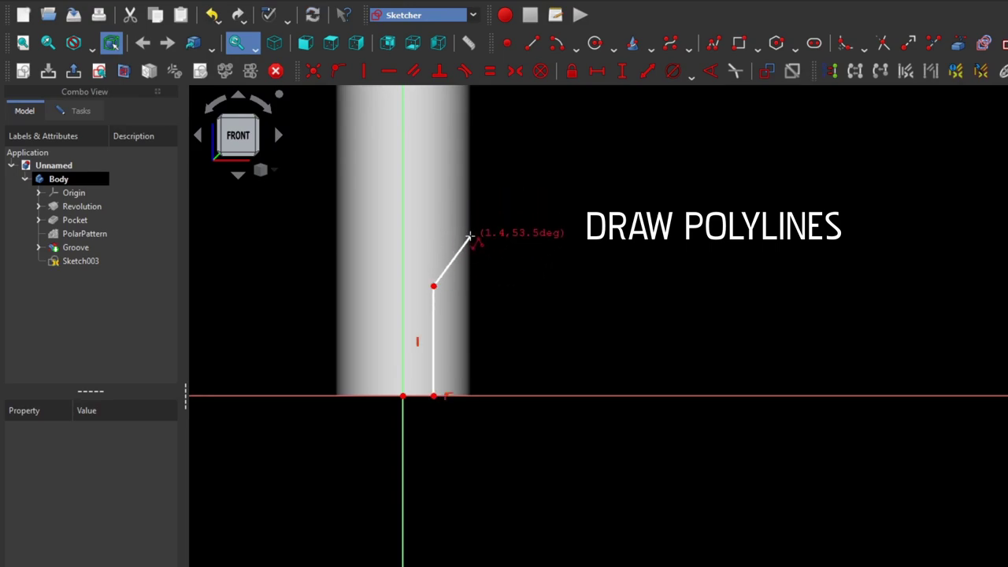
left_click(470, 236)
left_click(470, 396)
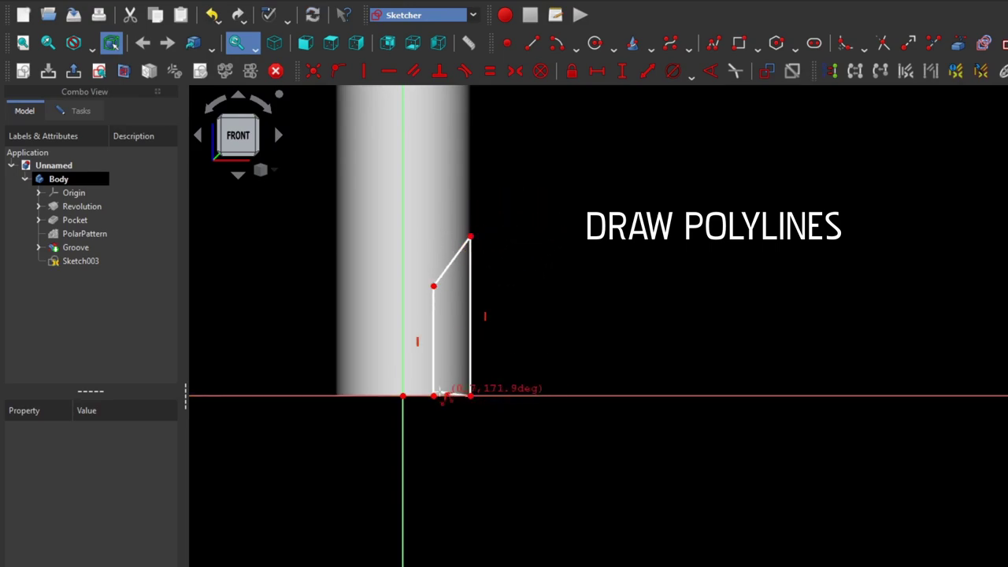
left_click(433, 395)
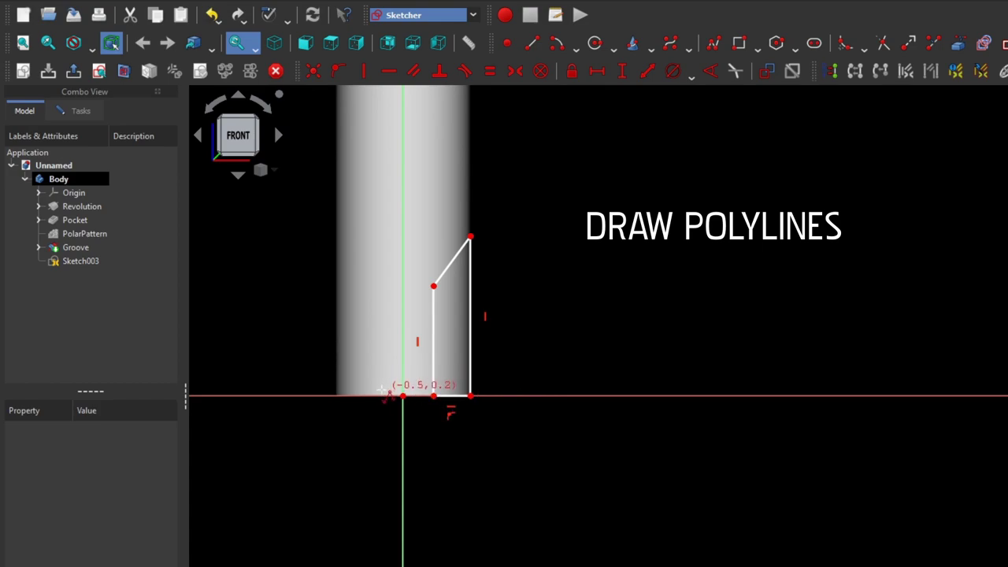
- Draw the matching closed slanted-top outline left of the axis
left_click(337, 396)
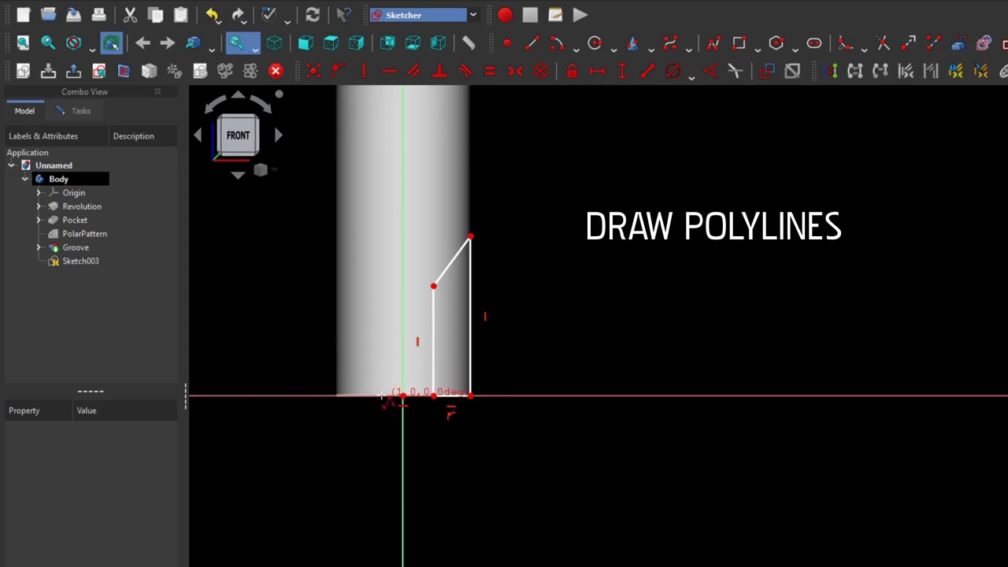
left_click(381, 395)
left_click(382, 285)
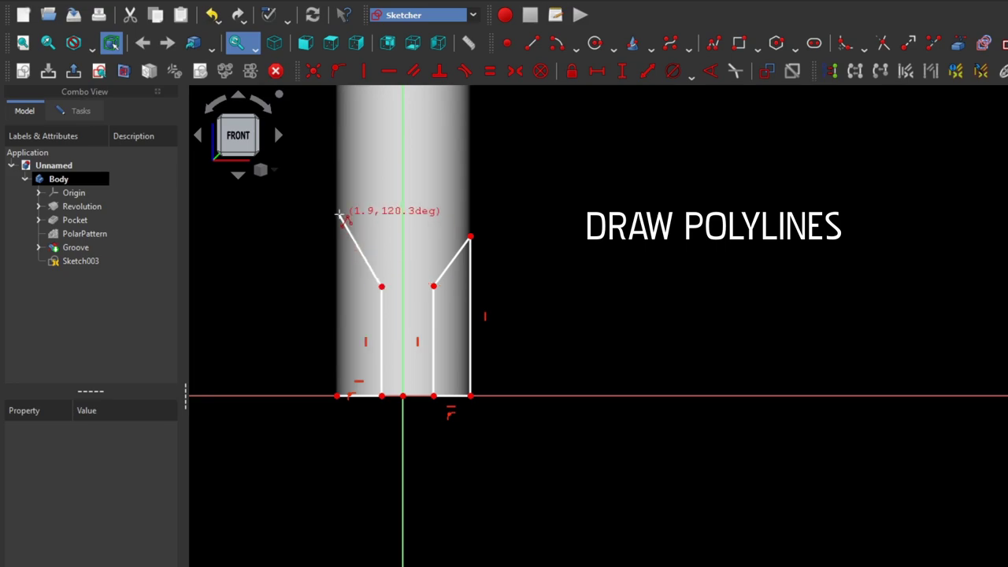
left_click(337, 215)
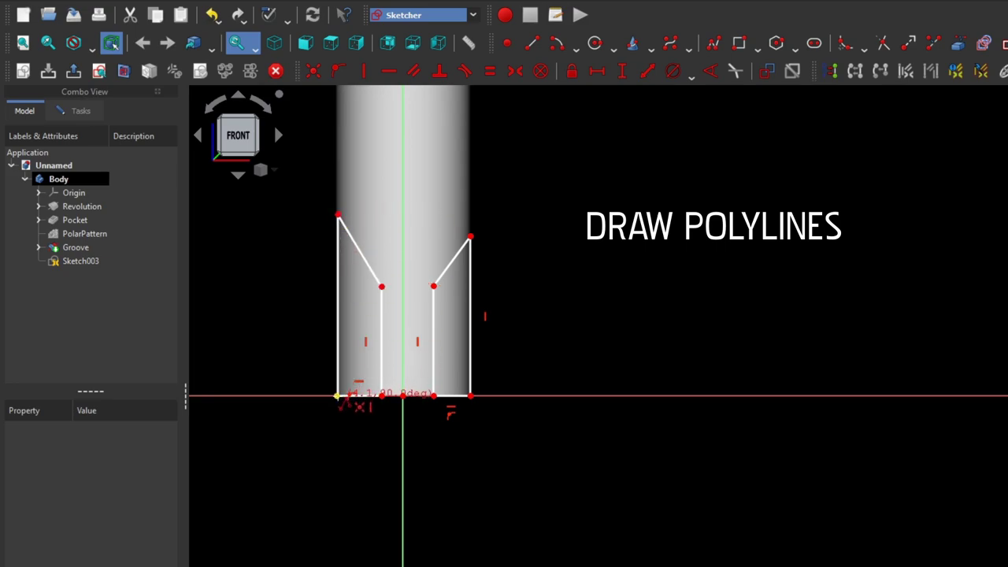
left_click(337, 395)
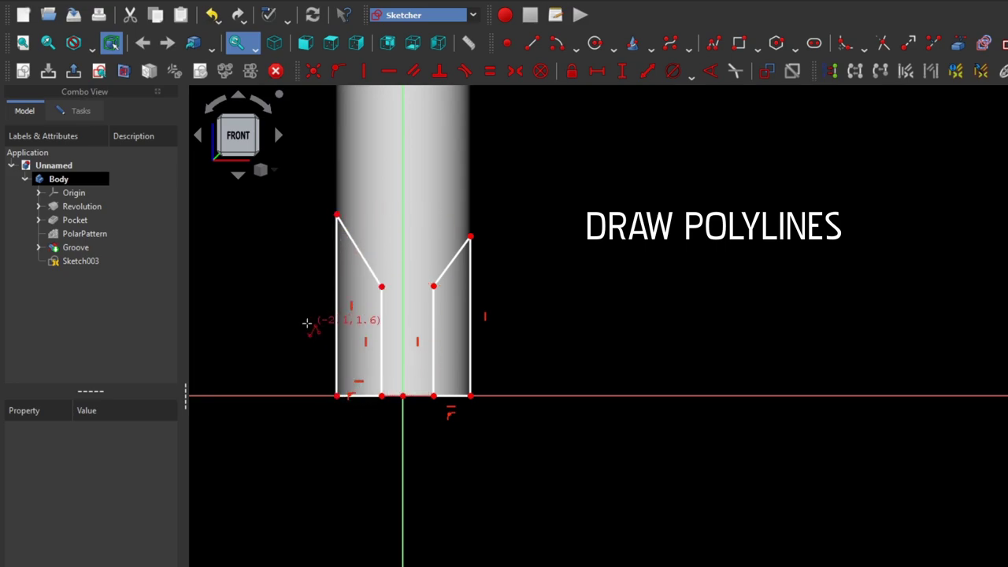
right_click(309, 325)
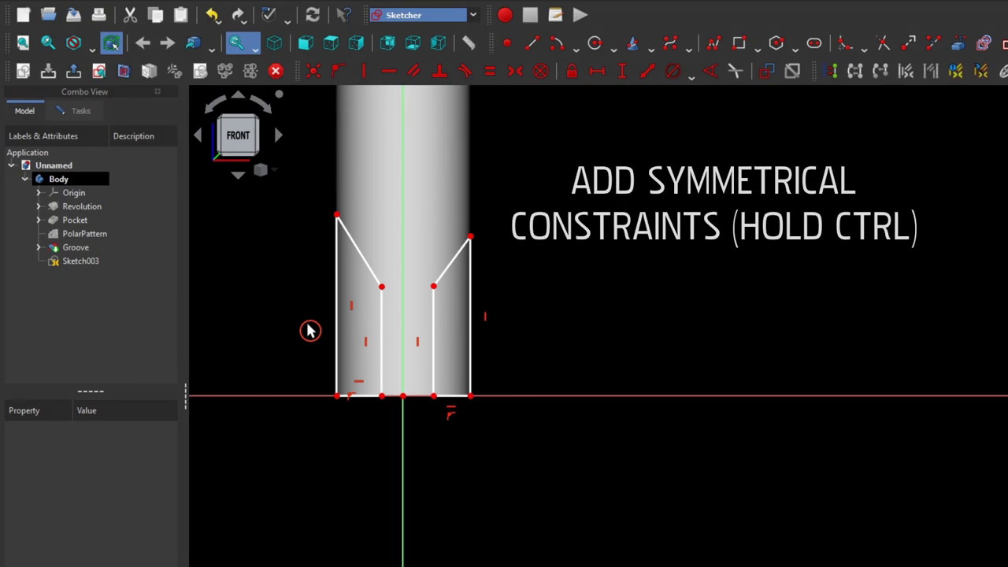
- Make the top outer corners and the inner corners symmetric about the axis
left_click(470, 236, "ctrl")
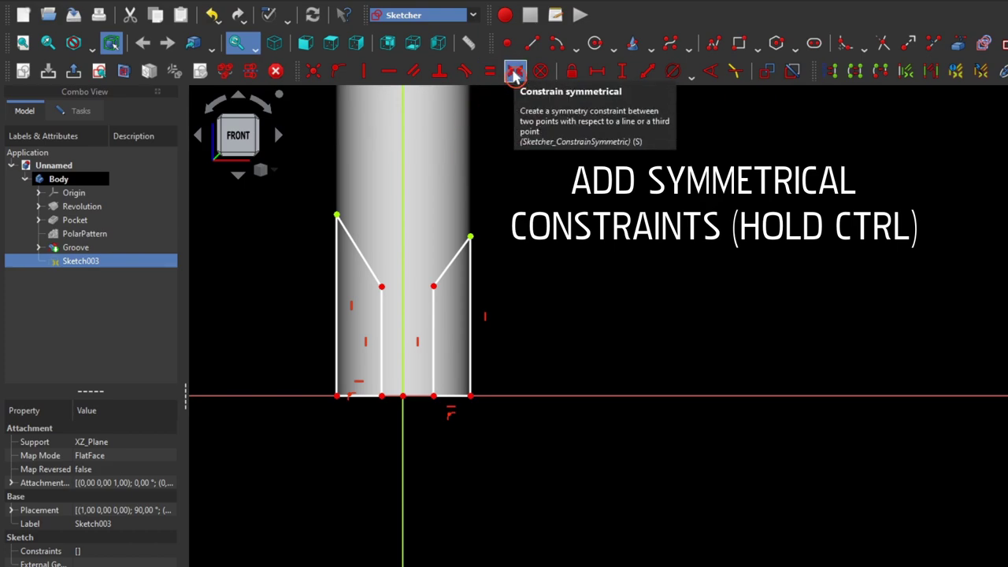
left_click(514, 72)
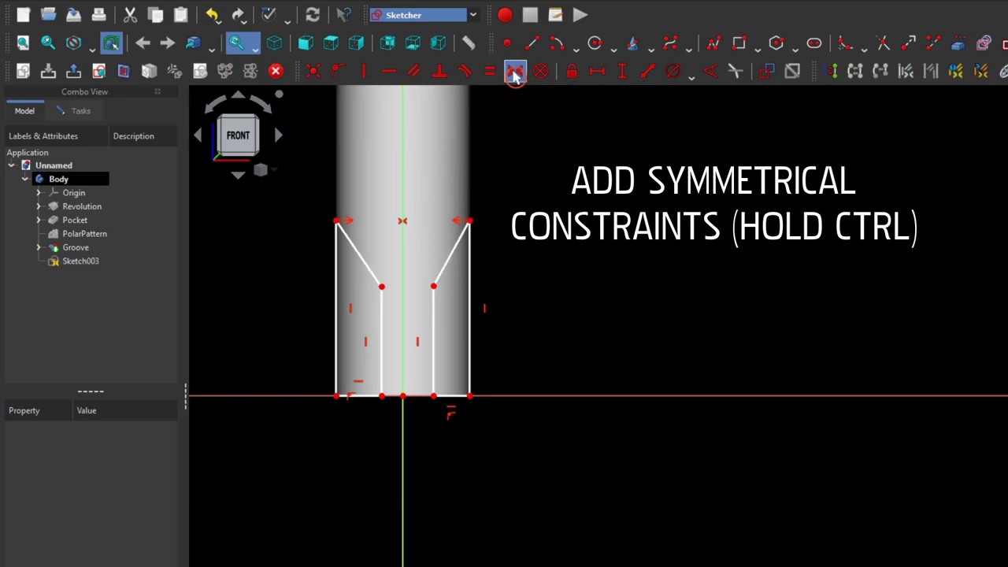
left_click(382, 288)
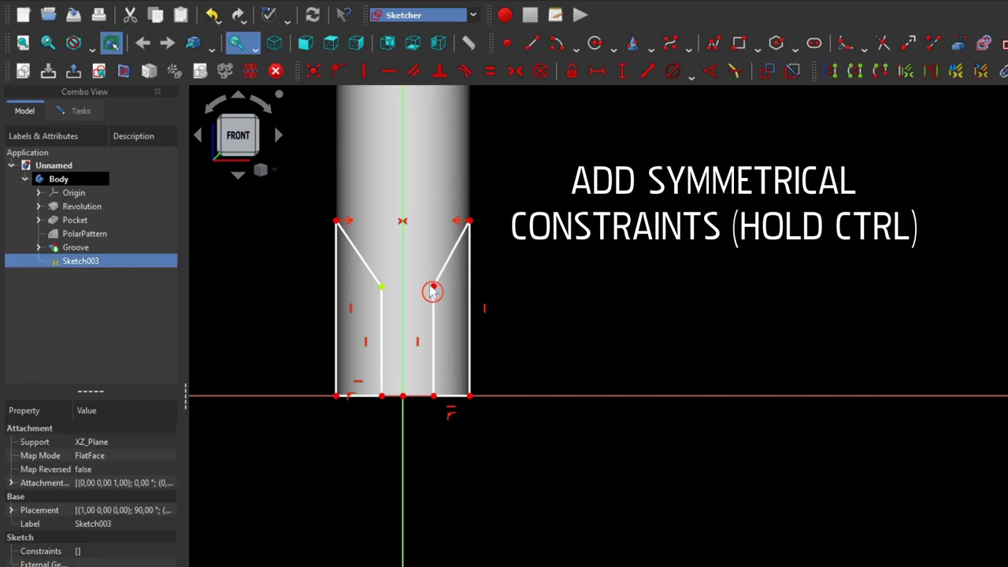
left_click(429, 285, "ctrl")
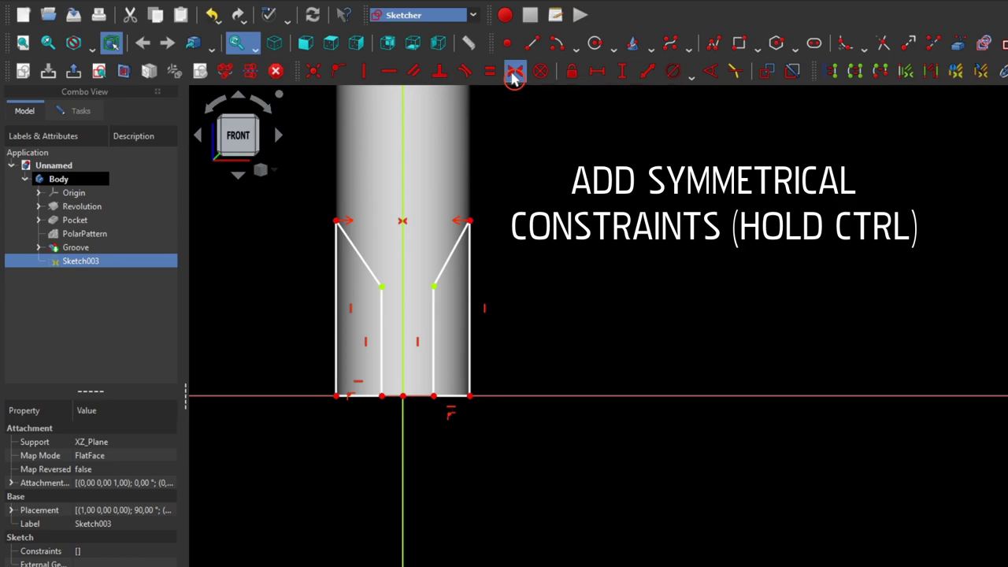
left_click(514, 72)
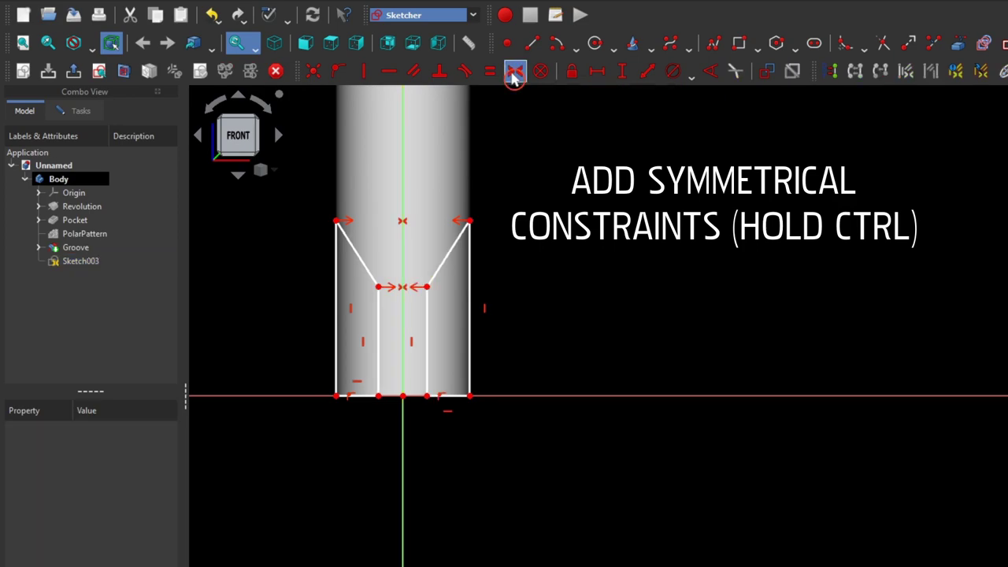
- Add a 1.5 mm half-width from the axis and a 0.75 mm centre gap
left_click(470, 221)
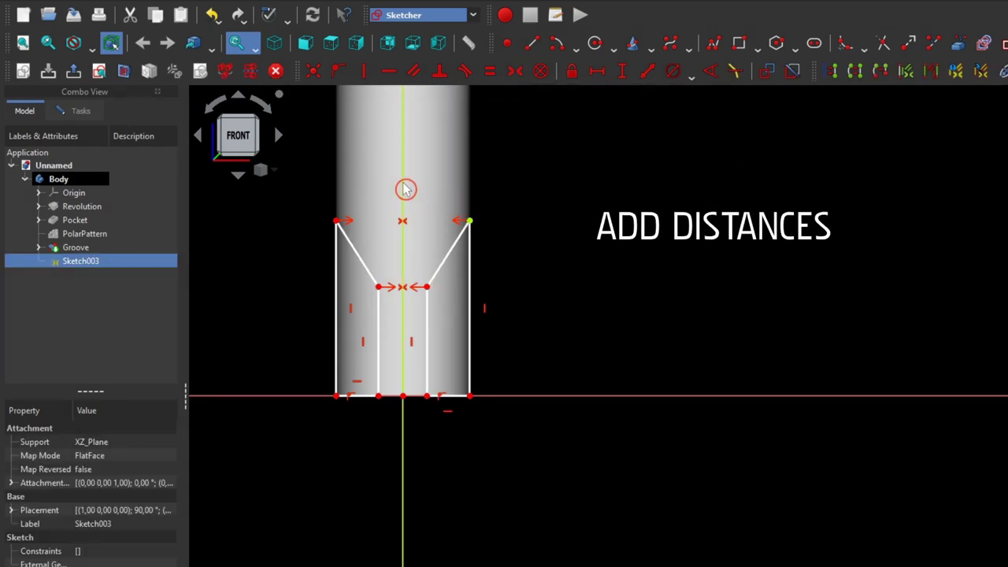
left_click(597, 78)
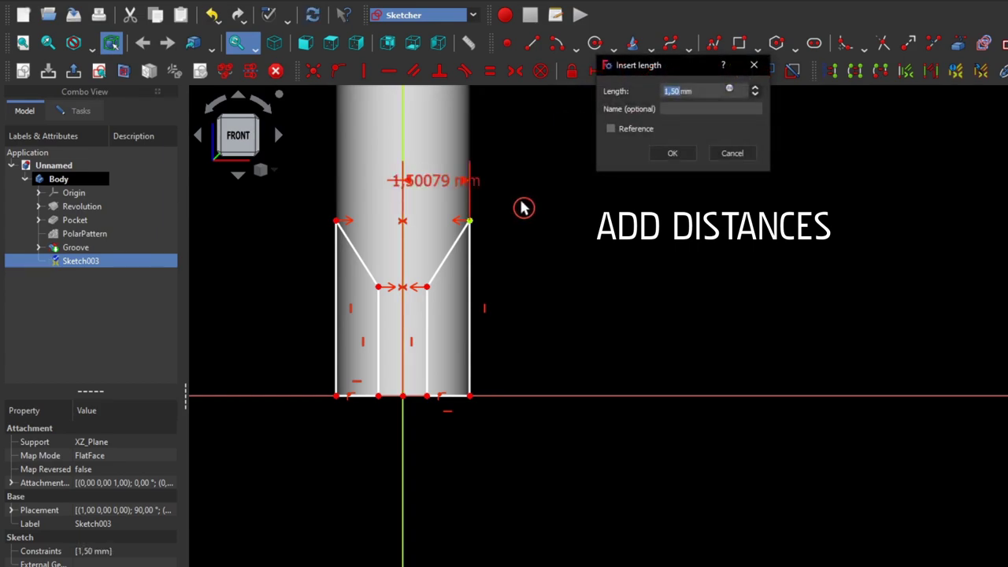
key("Return")
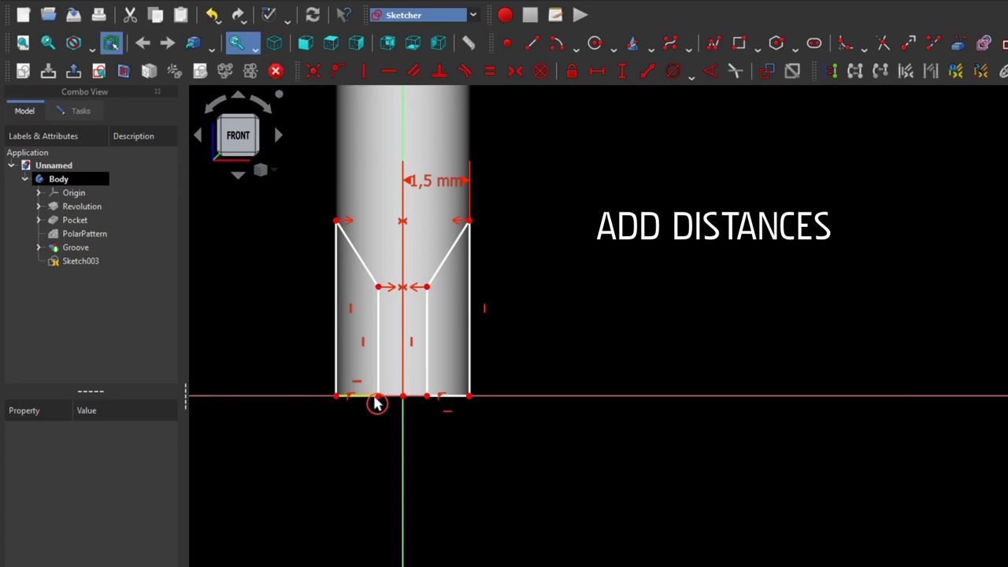
left_click(380, 398)
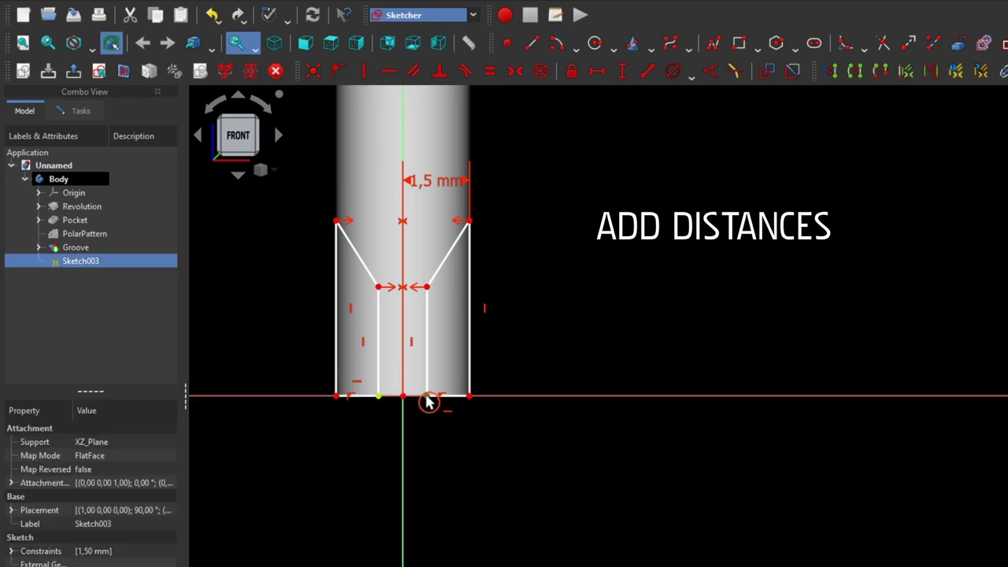
left_click(426, 396)
left_click(597, 71)
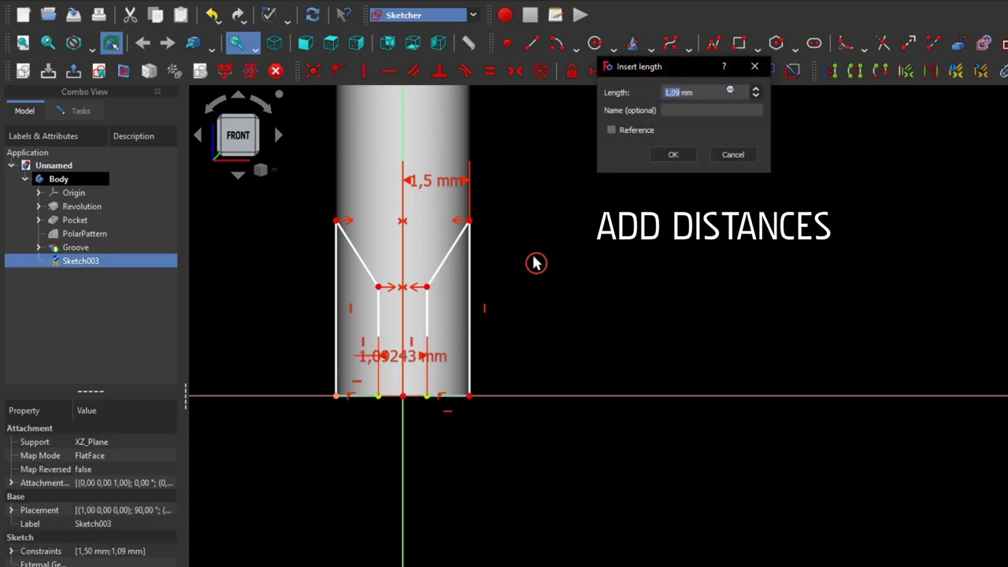
key("Return")
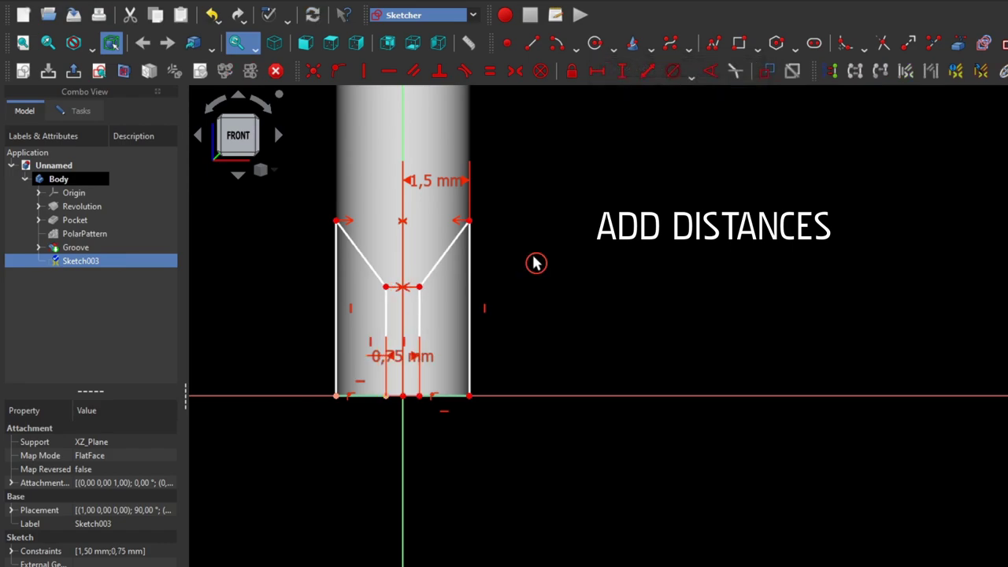
- Give the outer edge a 5 mm height and the slanted edge a 45° angle
left_click(471, 276)
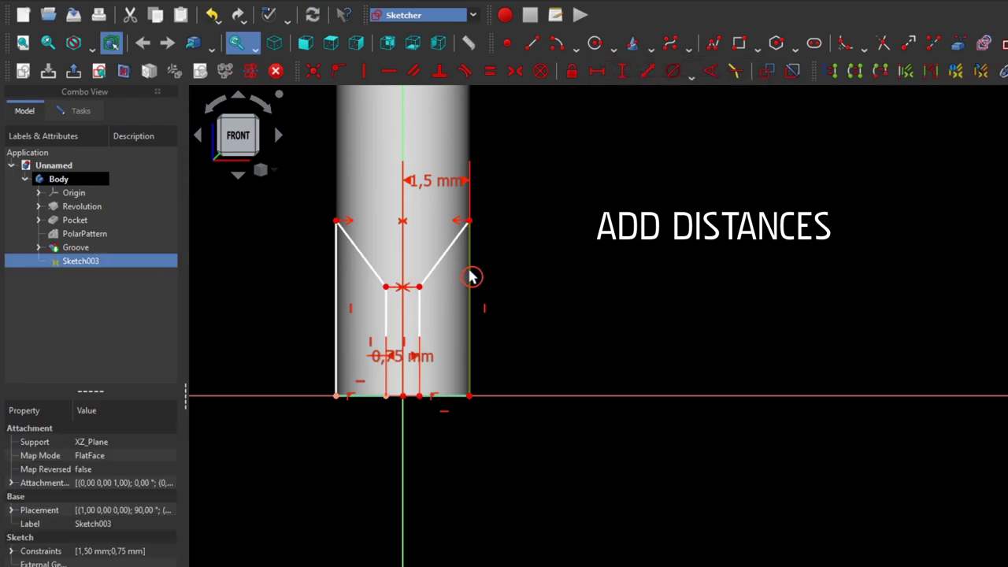
left_click(622, 73)
key("Return")
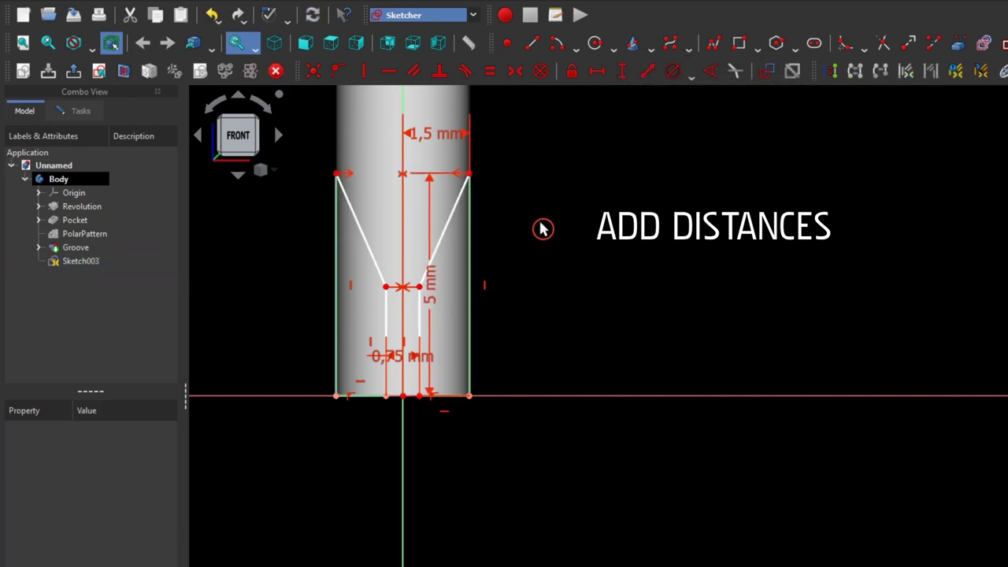
left_click_drag(444, 294, 556, 284)
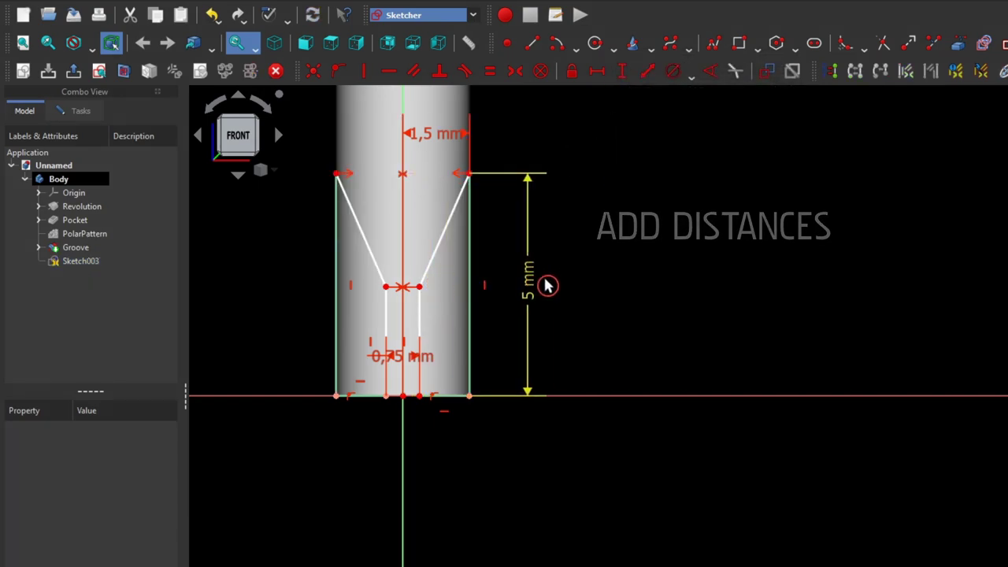
left_click(456, 224)
left_click(453, 223)
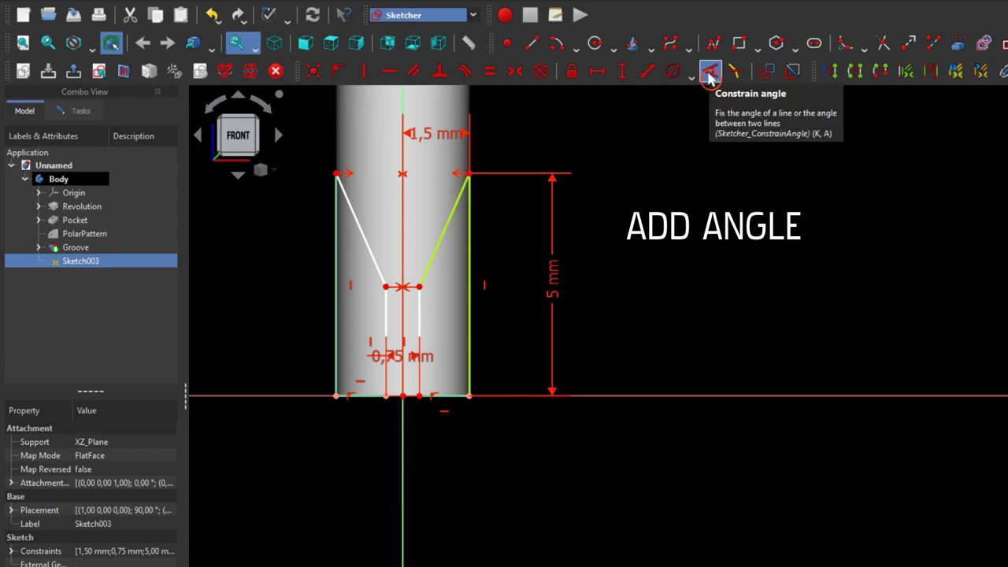
left_click(710, 74)
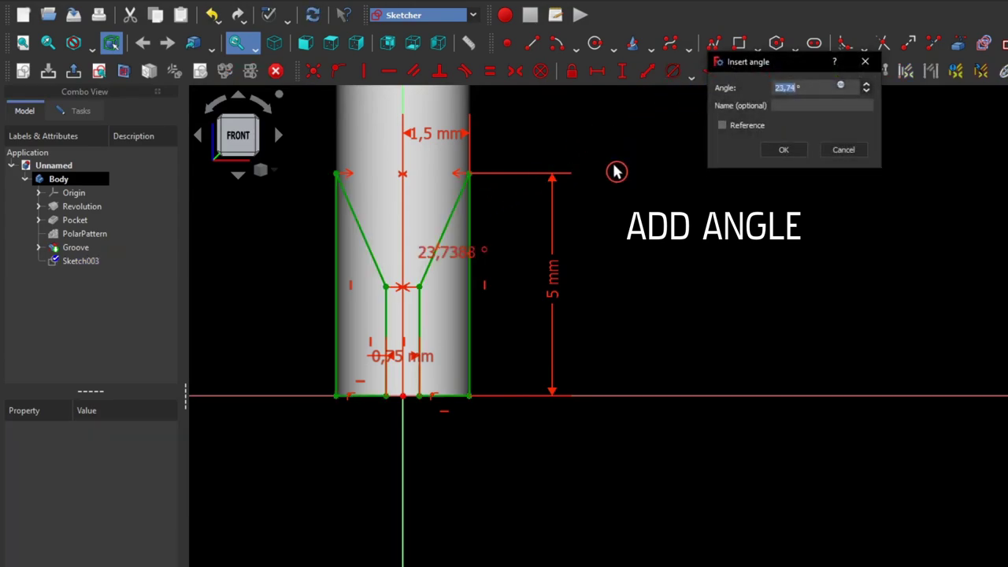
type("45")
key("Return")
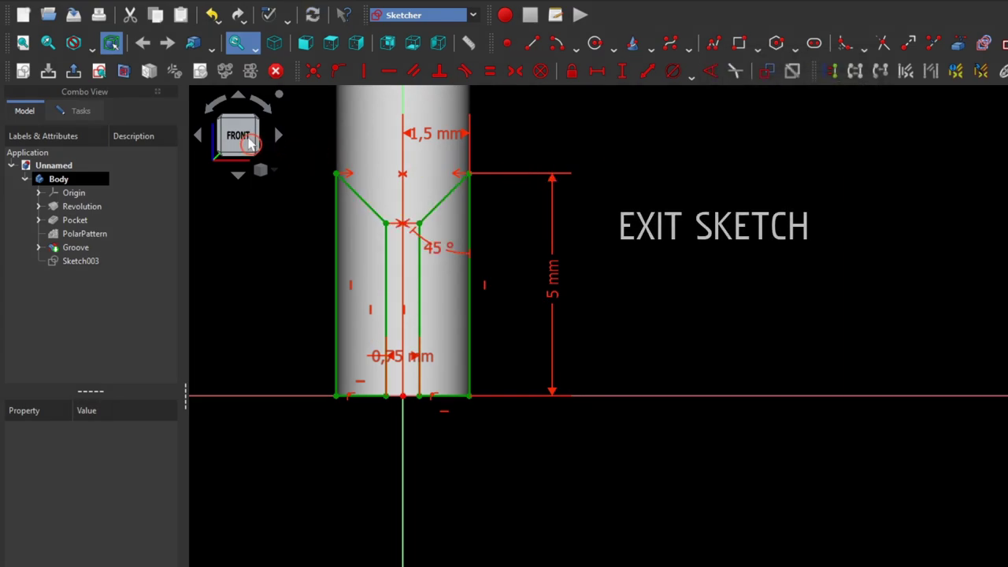
- Close Sketch003 and pocket it Through all, Symmetric to plane, to flatten the tip
left_click(75, 73)
scroll(358, 354, "up", 3)
scroll(421, 354, "up", 3)
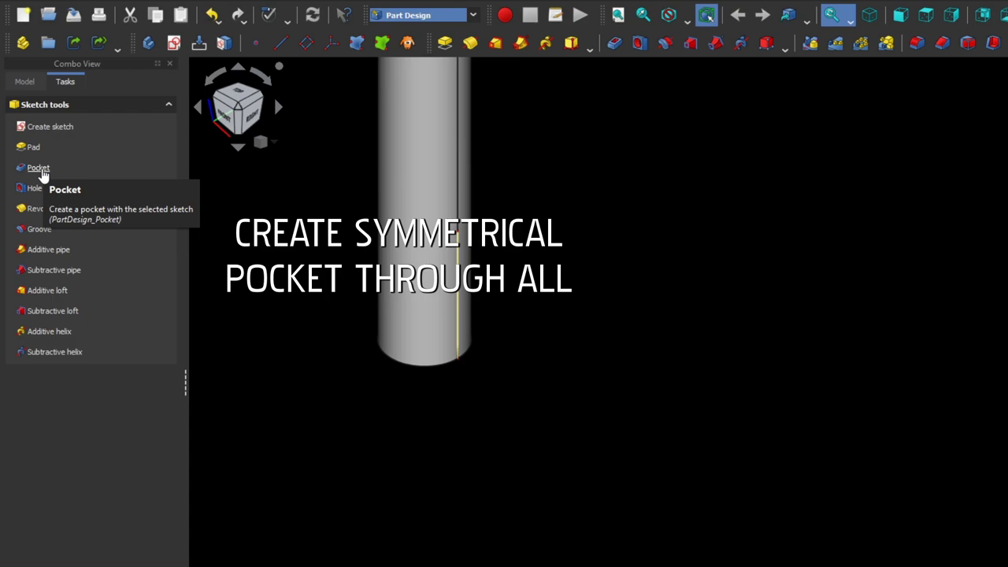
left_click(41, 171)
left_click(93, 173)
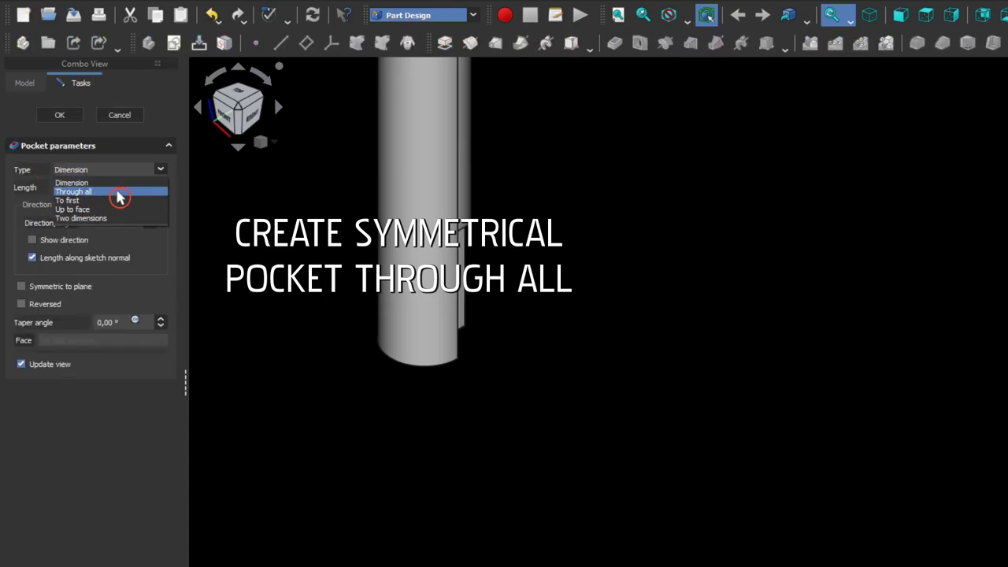
left_click(118, 197)
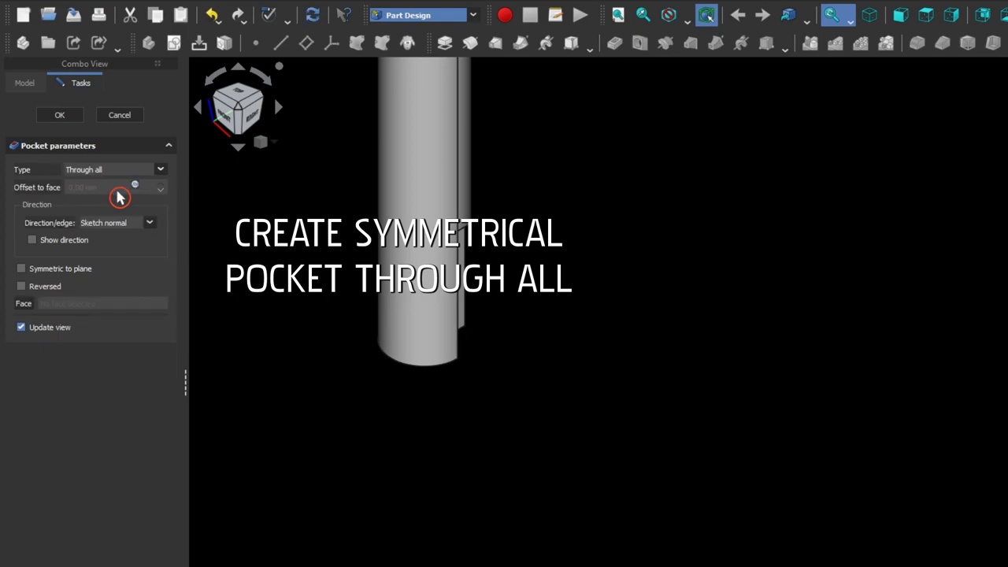
left_click(22, 269)
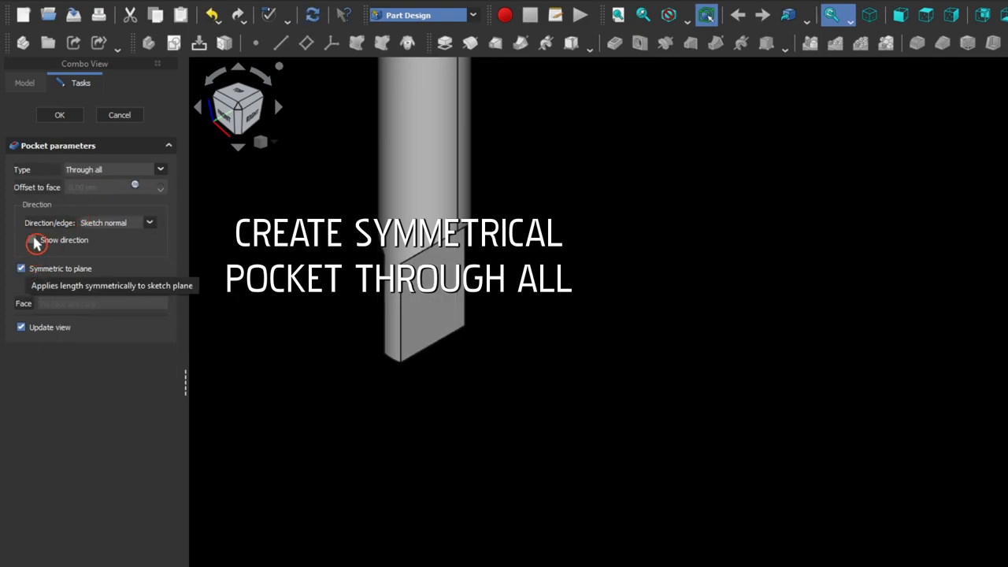
left_click(61, 119)
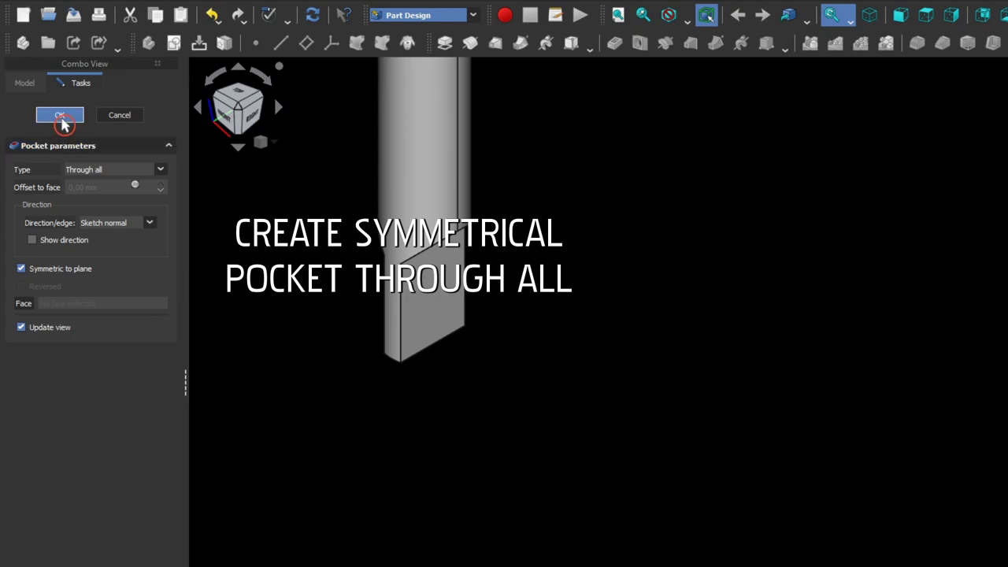
- Select an edge at the screwdriver's flat tip
scroll(502, 317, "down", 3)
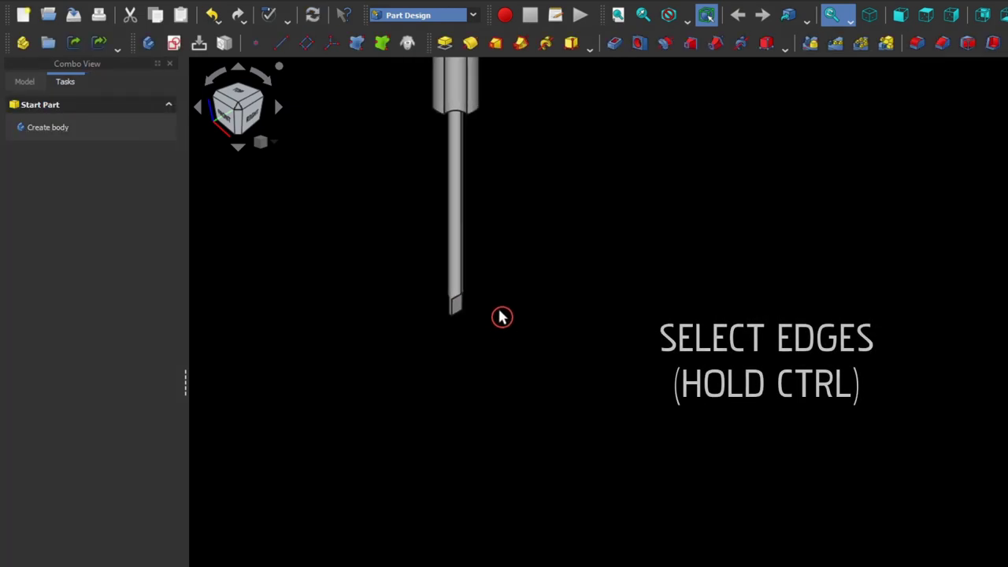
mouse_move(501, 317)
middle_mouse_down()
mouse_move(559, 216)
mouse_move(623, 252)
mouse_move(862, 245)
mouse_move(955, 290)
mouse_move(964, 322)
middle_mouse_up()
middle_click_drag(765, 292, 554, 305)
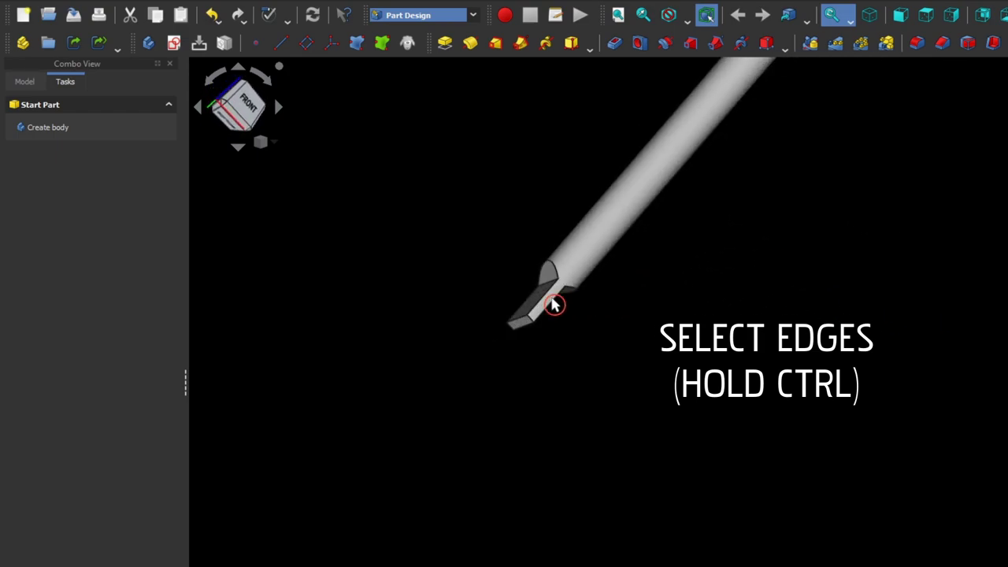
scroll(554, 304, "up", 3)
left_click(567, 277)
scroll(765, 308, "down", 2)
- Add the handle's groove edges and fillet all selected edges with a 1 mm radius
mouse_move(765, 308)
middle_mouse_down()
mouse_move(672, 231)
mouse_move(635, 385)
middle_mouse_up()
scroll(416, 253, "up", 1)
scroll(465, 336, "down", 3)
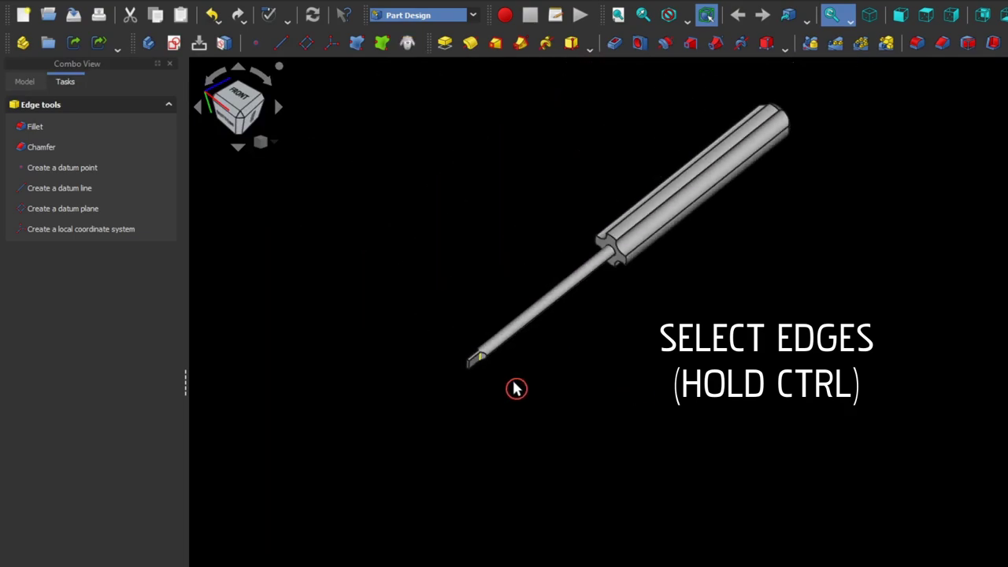
scroll(635, 226, "up", 2)
left_click(615, 257, "ctrl")
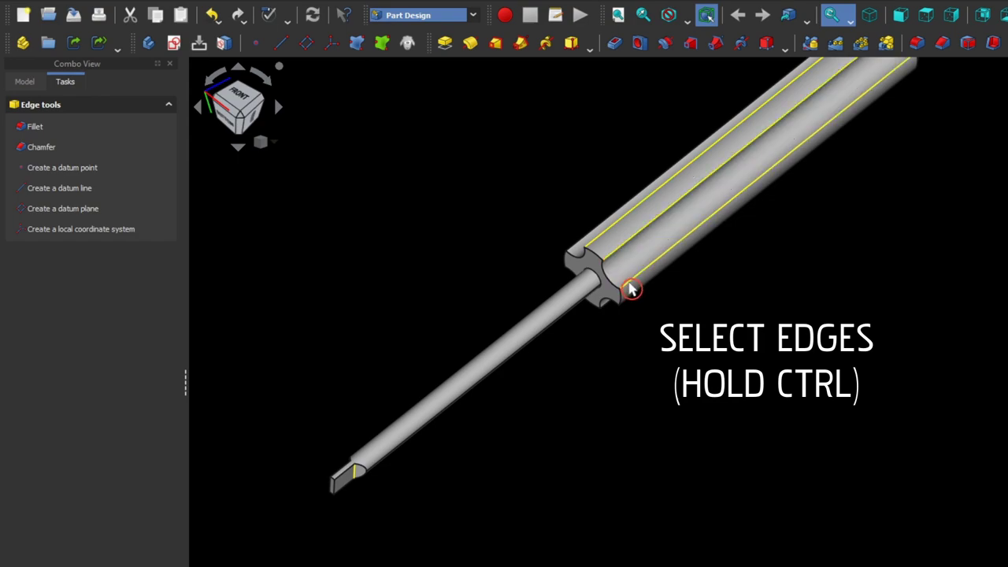
middle_click_drag(727, 304, 650, 394)
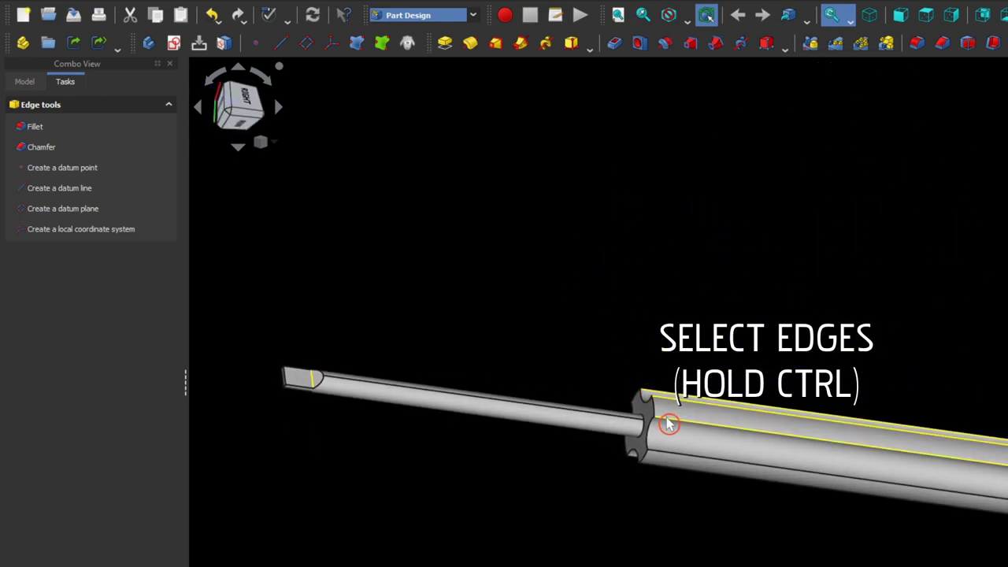
mouse_move(675, 354)
middle_mouse_down()
mouse_move(662, 401)
mouse_move(679, 233)
mouse_move(644, 300)
mouse_move(610, 178)
middle_mouse_up()
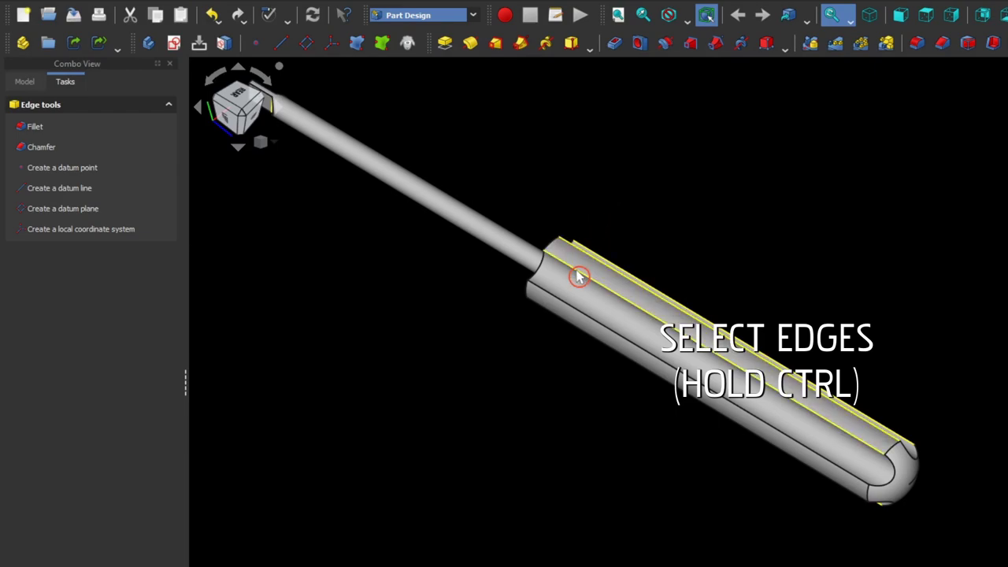
mouse_move(596, 403)
middle_mouse_down()
mouse_move(656, 235)
mouse_move(574, 399)
middle_mouse_up()
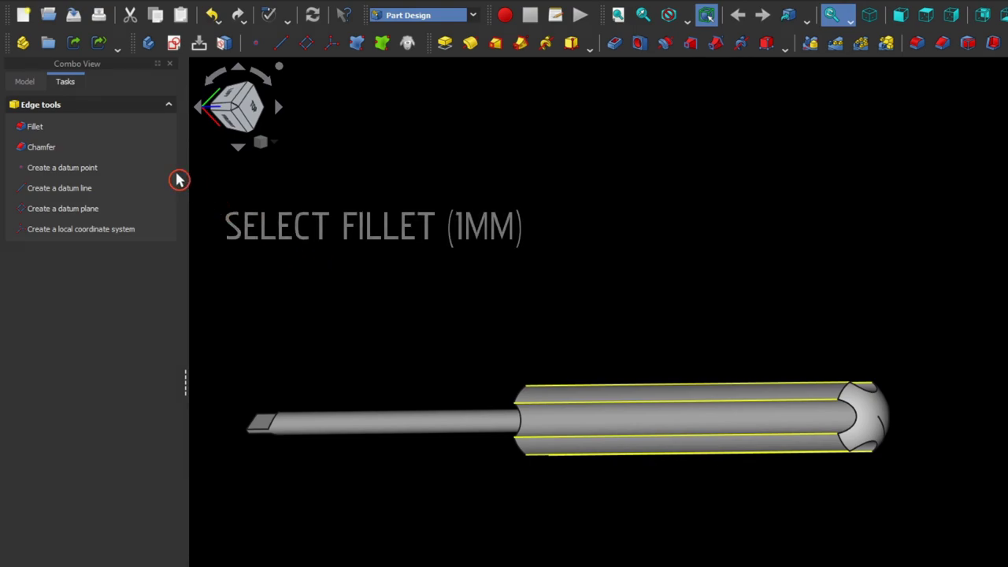
left_click(36, 125)
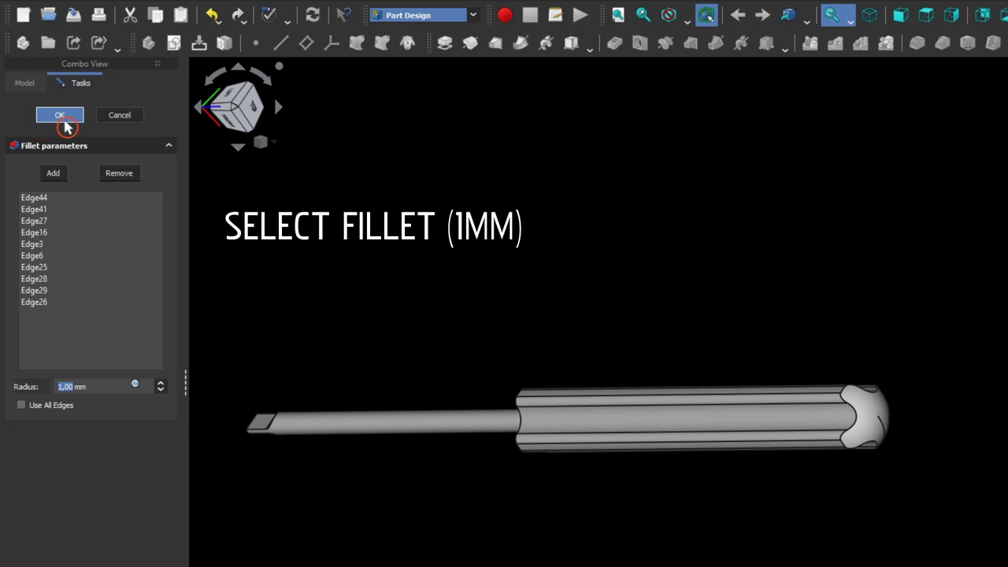
left_click(65, 122)
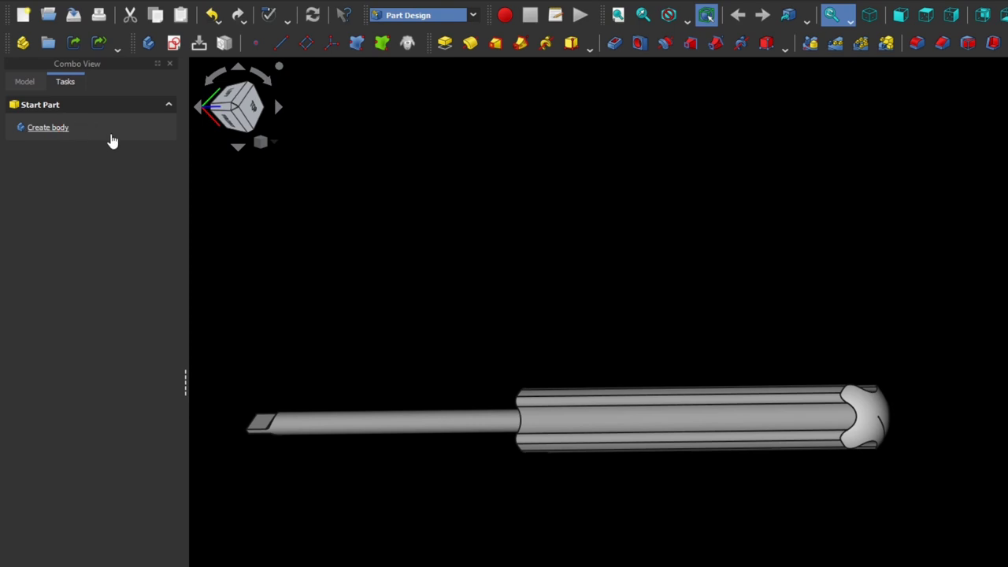
- Switch to perspective view and select the handle's end face
left_click(263, 143)
left_click(298, 162)
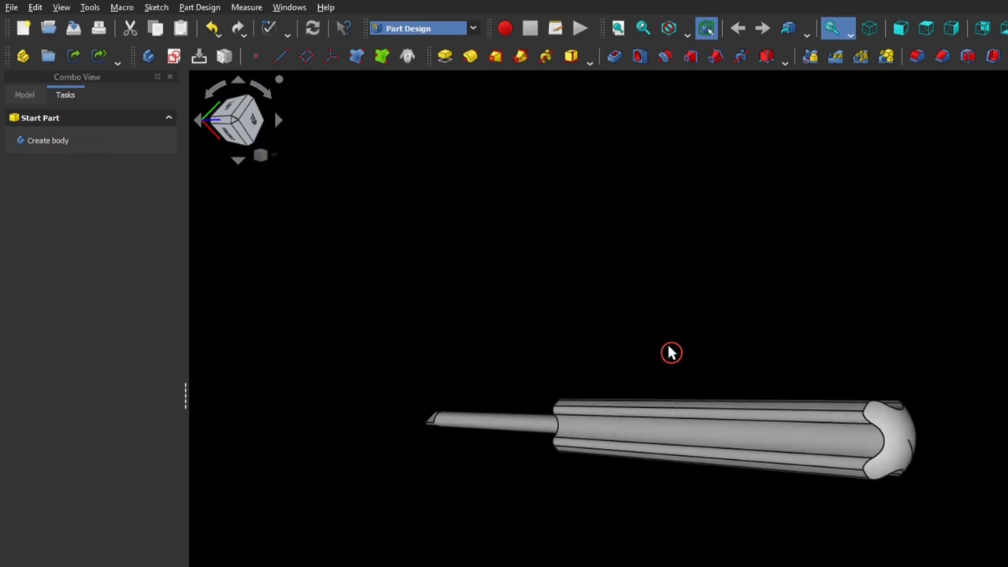
middle_click_drag(670, 352, 615, 204)
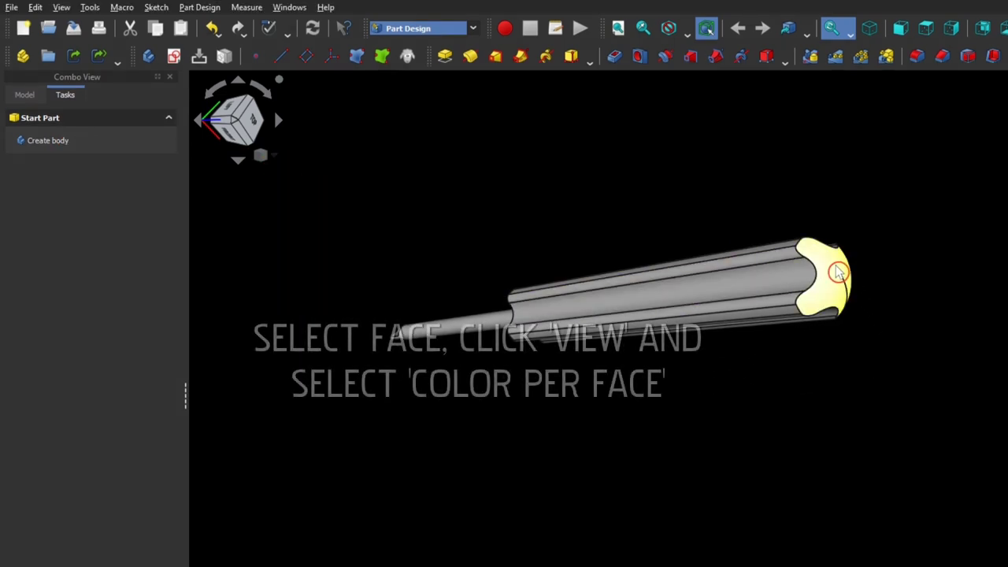
middle_click_drag(837, 275, 625, 196)
left_click(623, 197)
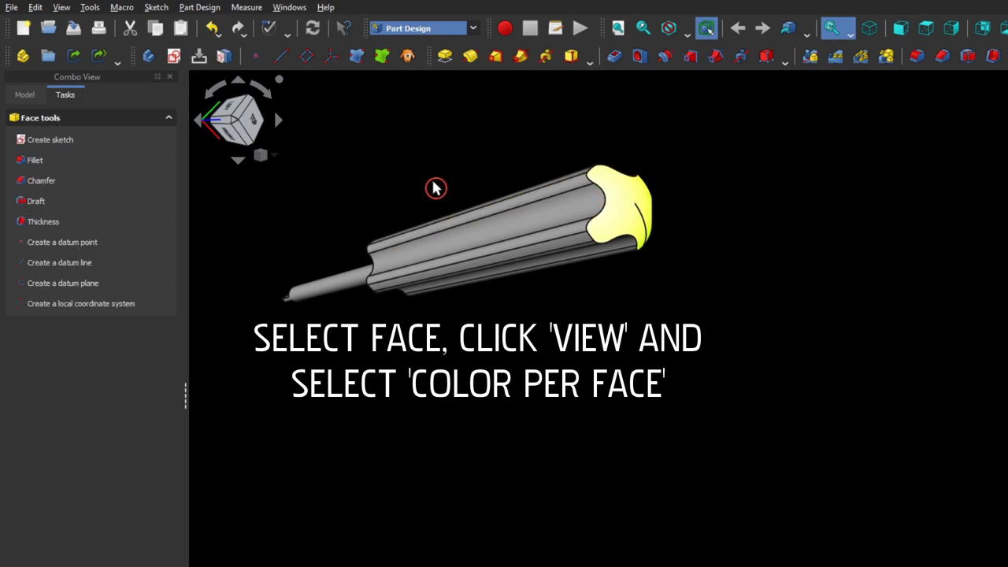
- Start Color per face and select all the handle's faces
left_click(61, 7)
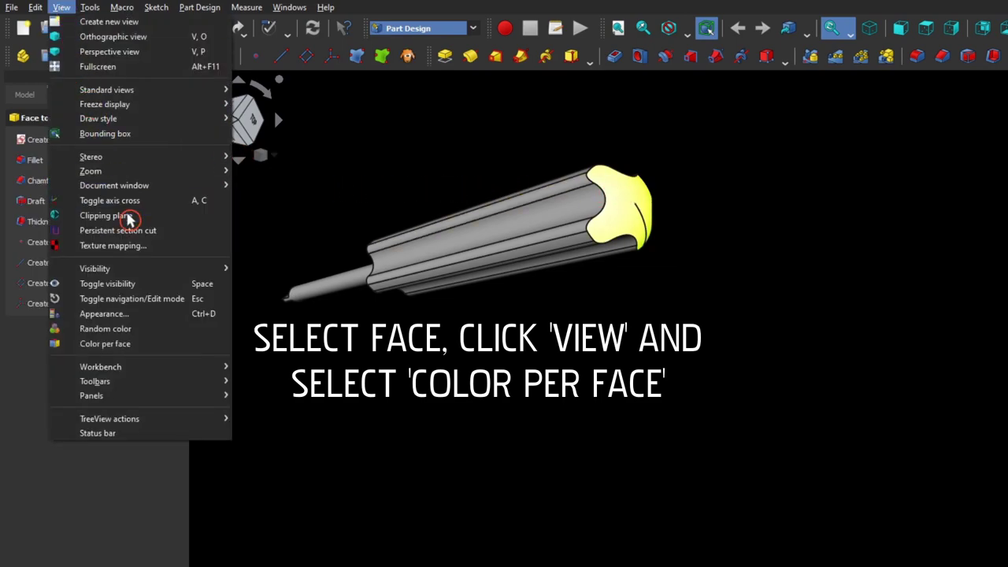
left_click(158, 344)
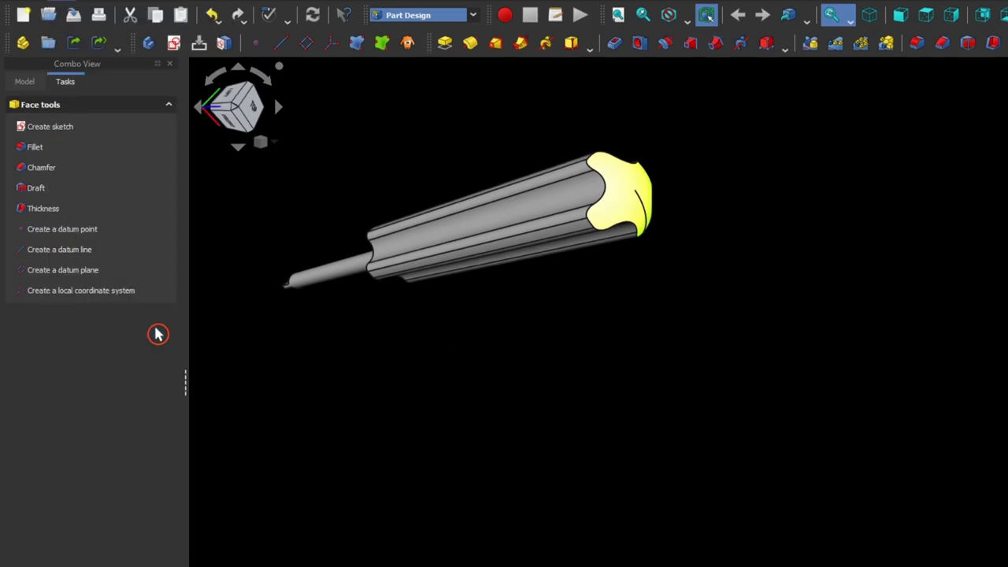
left_click(574, 207)
left_click(580, 190, "ctrl")
left_click(561, 224, "ctrl")
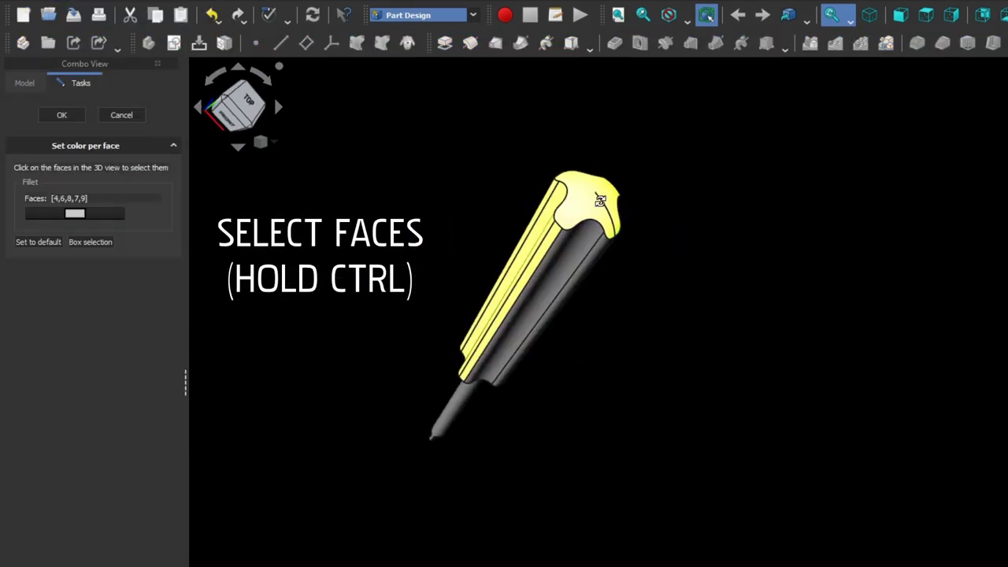
mouse_move(561, 225)
middle_mouse_down()
mouse_move(636, 315)
mouse_move(701, 215)
mouse_move(486, 208)
mouse_move(734, 387)
mouse_move(713, 349)
middle_mouse_up()
left_click(701, 215, "ctrl")
scroll(713, 349, "up", 5)
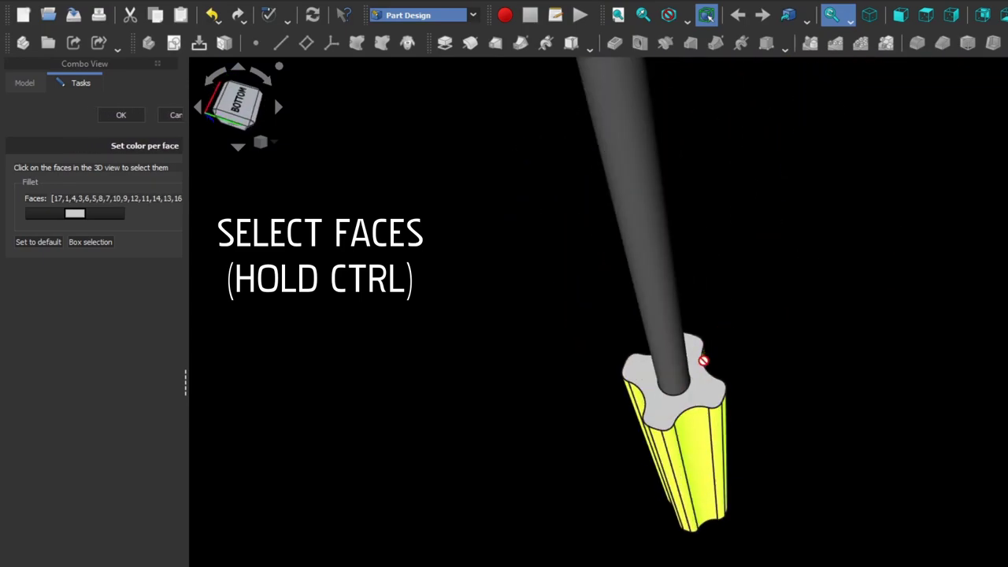
left_click(704, 387, "ctrl")
scroll(704, 386, "down", 5)
mouse_move(793, 390)
middle_mouse_down()
mouse_move(692, 346)
mouse_move(626, 277)
mouse_move(619, 294)
mouse_move(632, 156)
mouse_move(590, 180)
mouse_move(628, 175)
middle_mouse_up()
- Colour the selected handle faces red and confirm
left_click(75, 219)
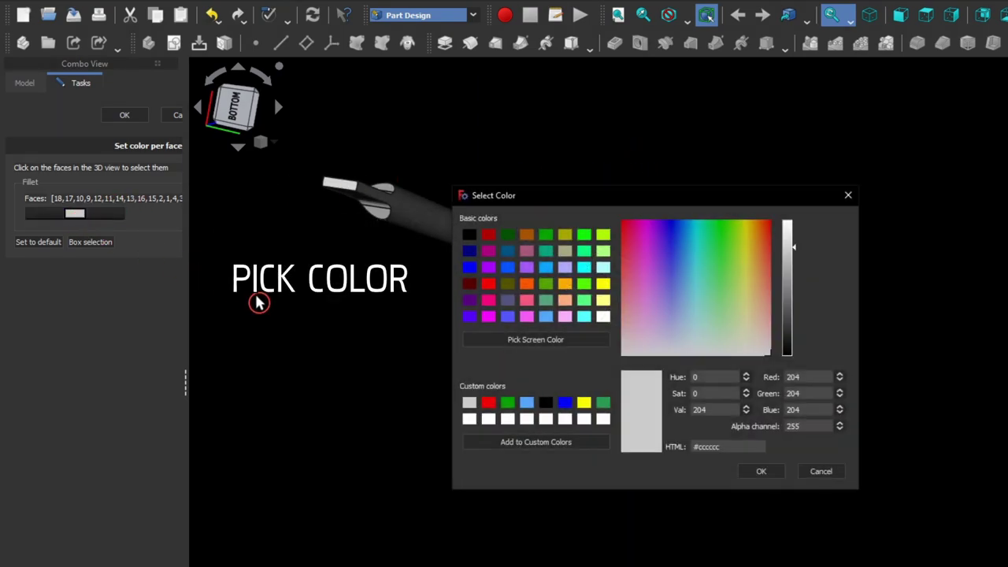
left_click(488, 404)
left_click(747, 473)
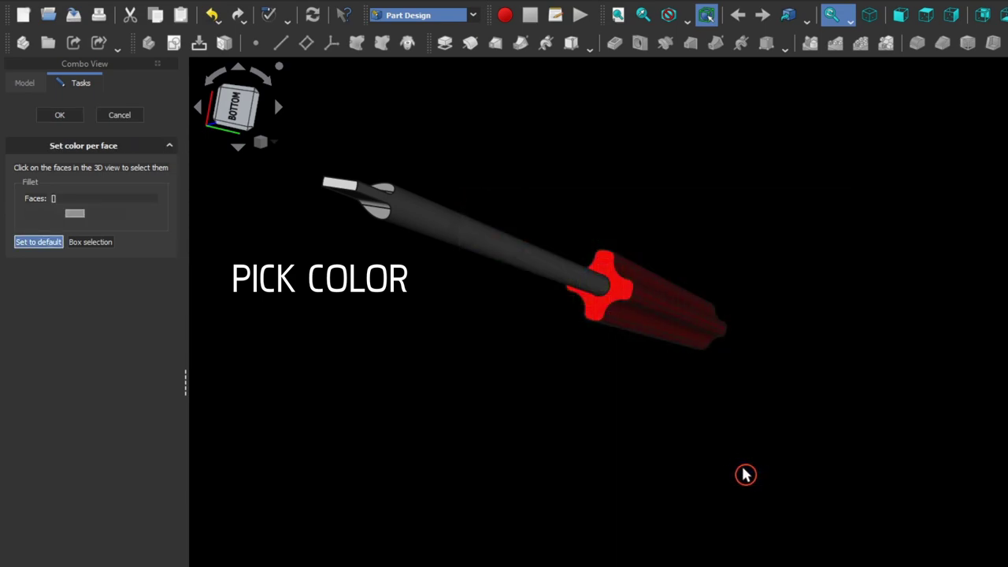
left_click(63, 118)
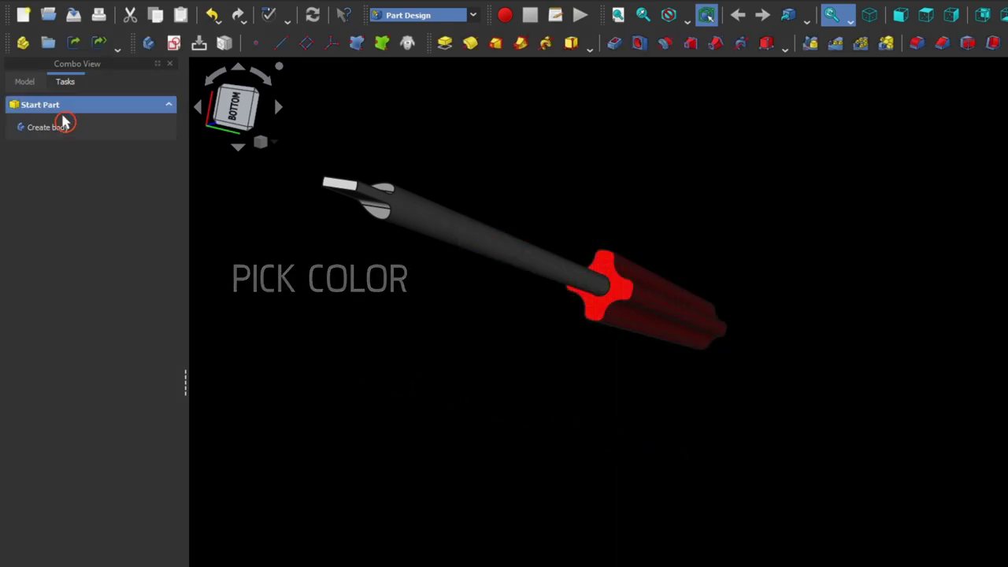
left_click(832, 16)
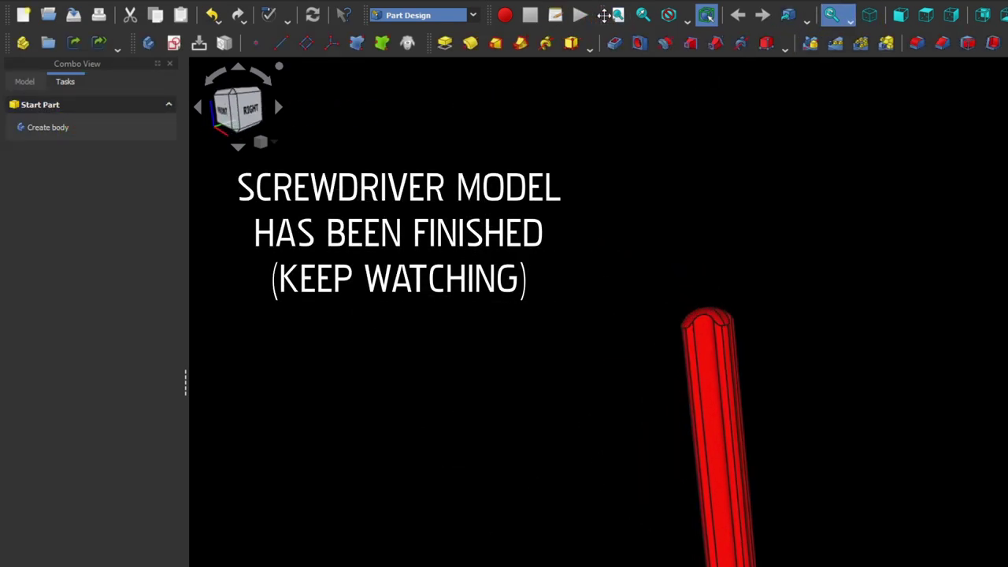
left_click(619, 16)
mouse_move(937, 291)
middle_mouse_down()
mouse_move(741, 286)
mouse_move(836, 439)
middle_mouse_up()
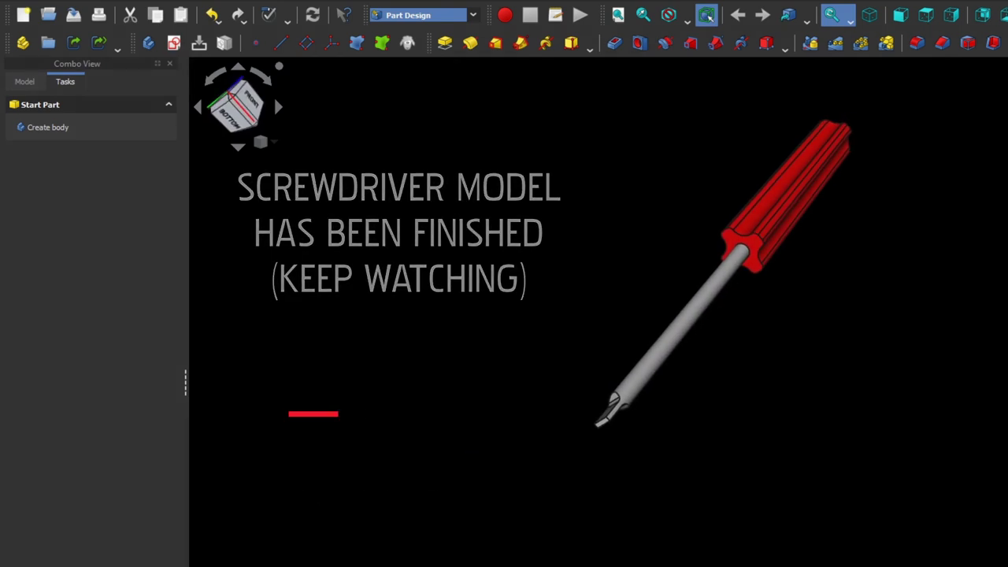
scroll(572, 200, "down", 1)
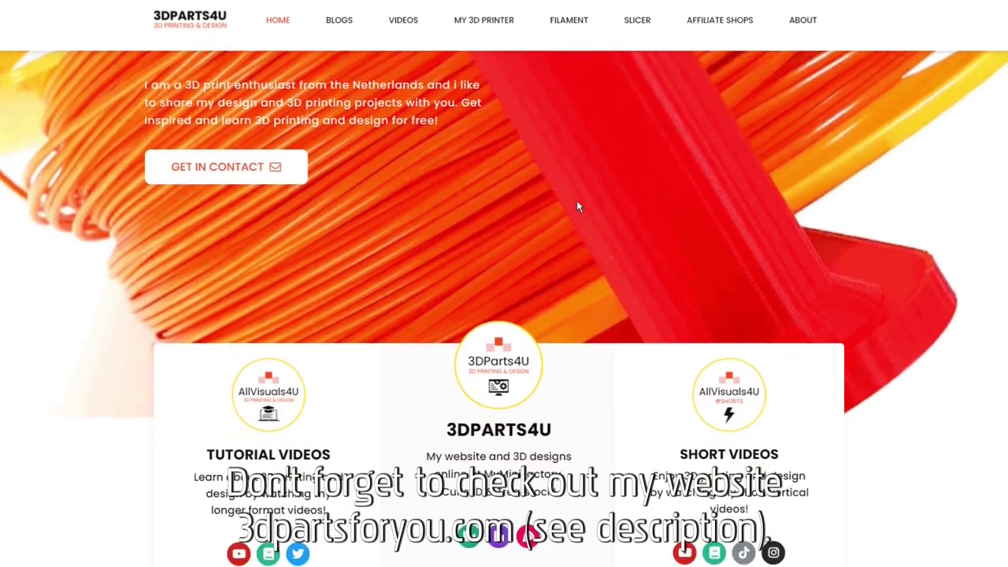
scroll(578, 207, "down", 2)
scroll(599, 275, "down", 3)
scroll(614, 303, "down", 2)
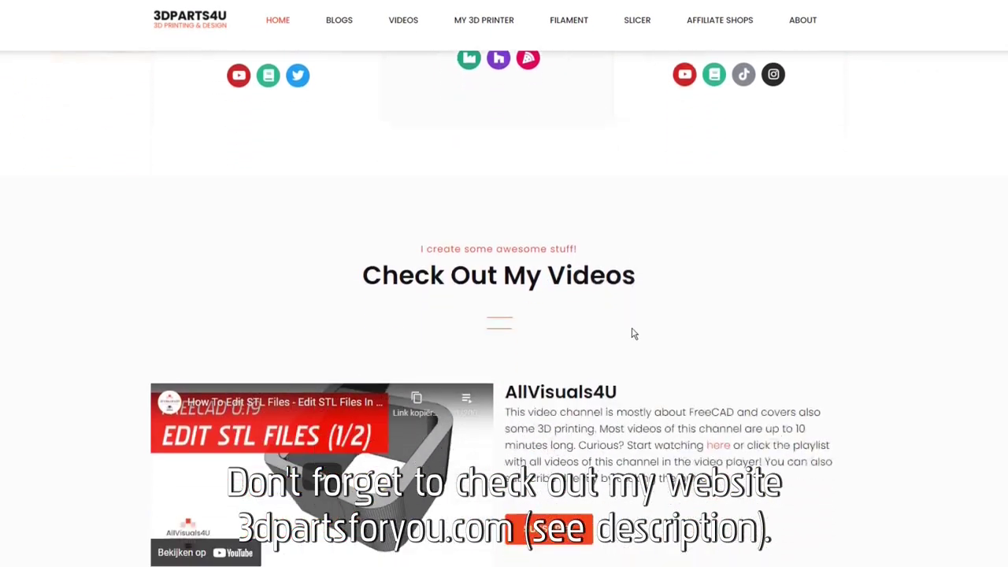
scroll(643, 355, "down", 1)
scroll(647, 365, "down", 2)
scroll(648, 366, "down", 3)
scroll(648, 366, "down", 2)
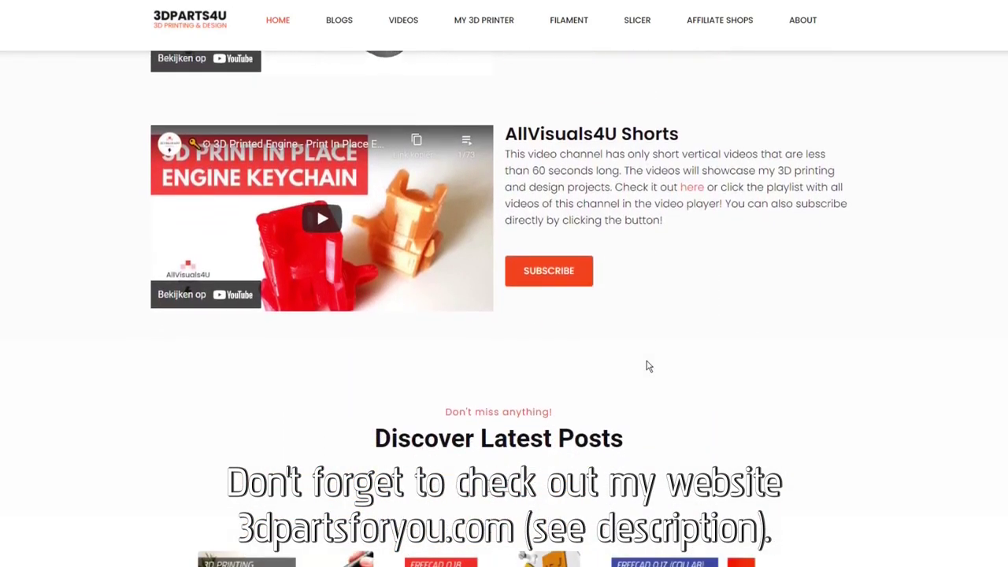
scroll(648, 366, "down", 1)
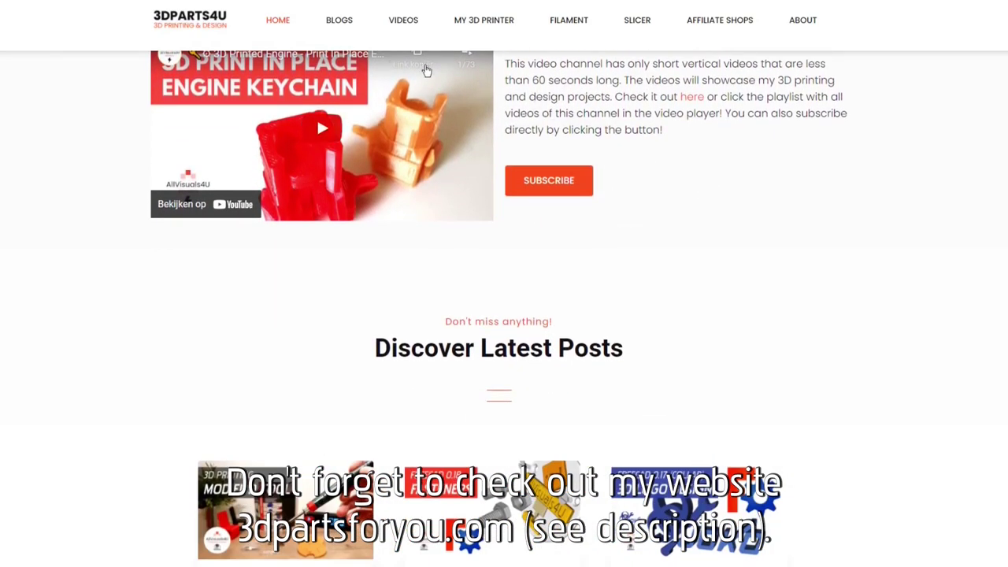